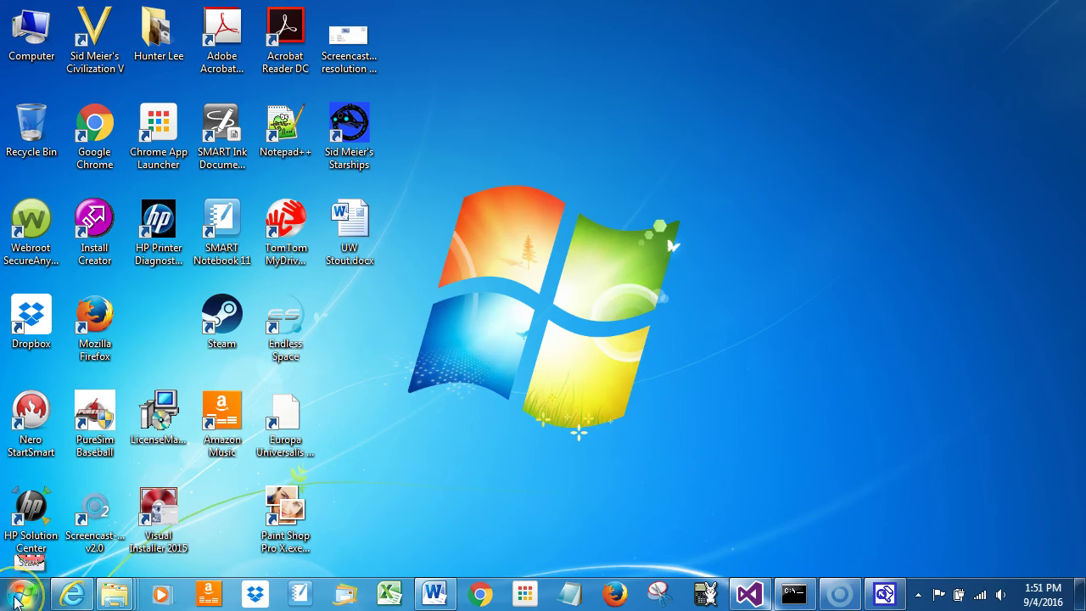
# - Launch 4th Street Baseball from the 4th Street Software folder under All Programs
pyautogui.click(15, 601)
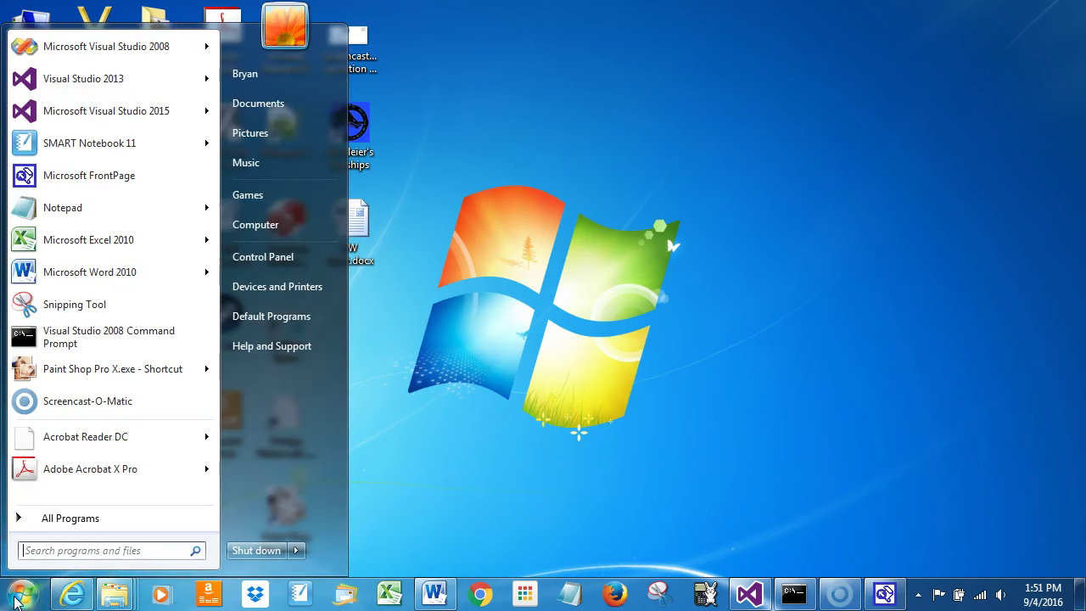
pyautogui.click(72, 519)
pyautogui.scroll(-5, 97, 491)
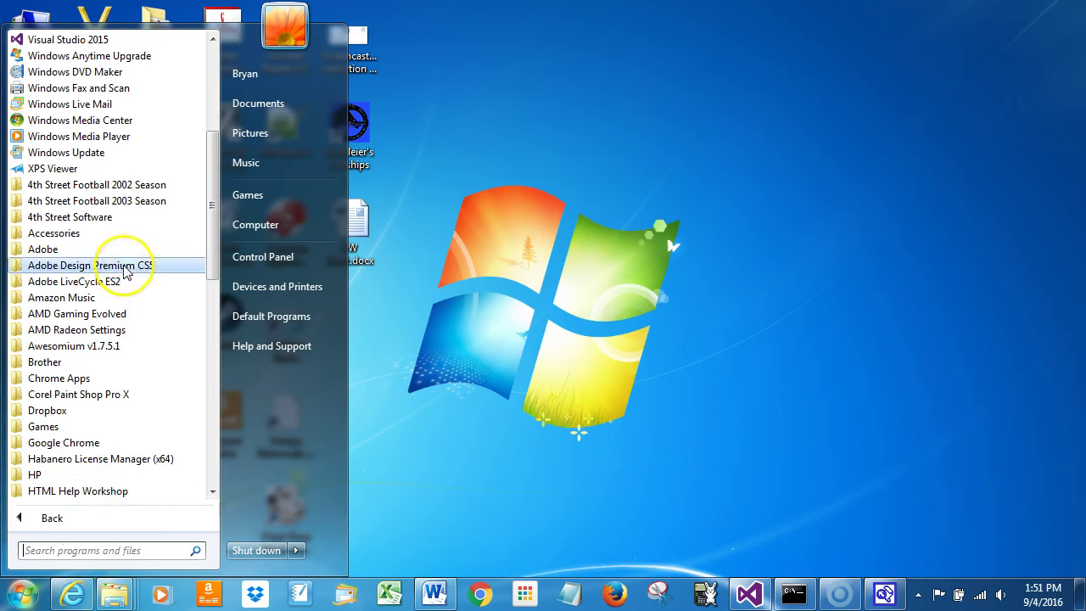
pyautogui.click(106, 218)
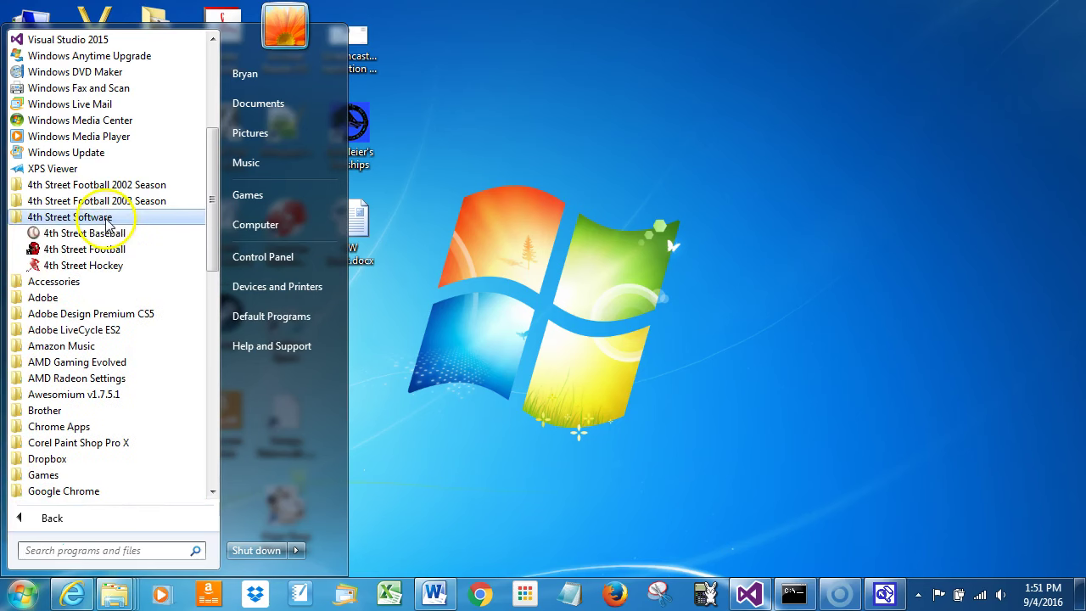
pyautogui.click(151, 234)
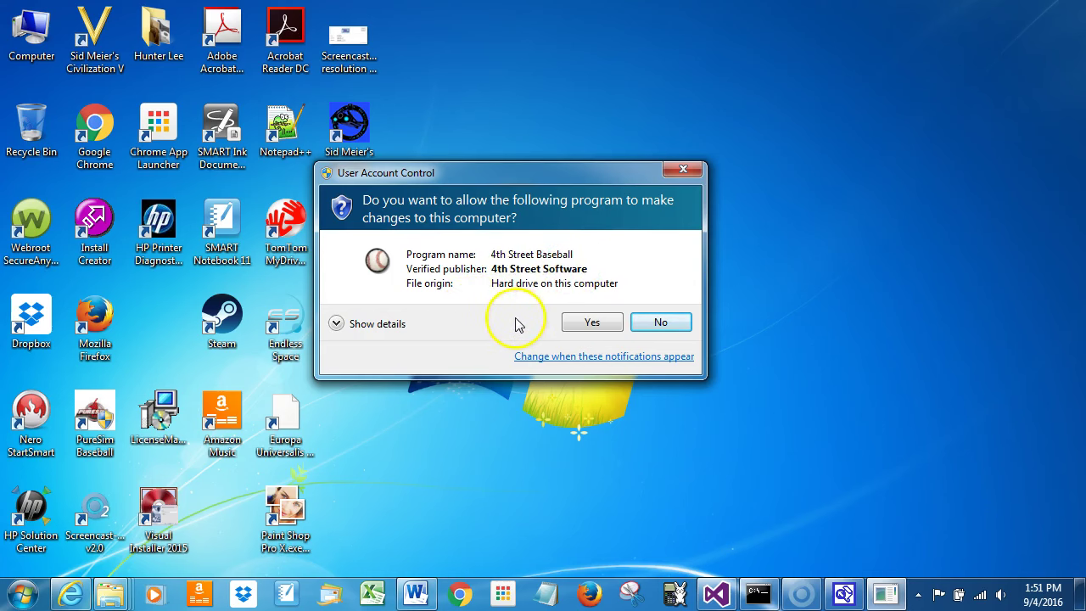
# - Approve the permission prompt and confirm Help > About shows version 0.0.1.3
pyautogui.click(613, 327)
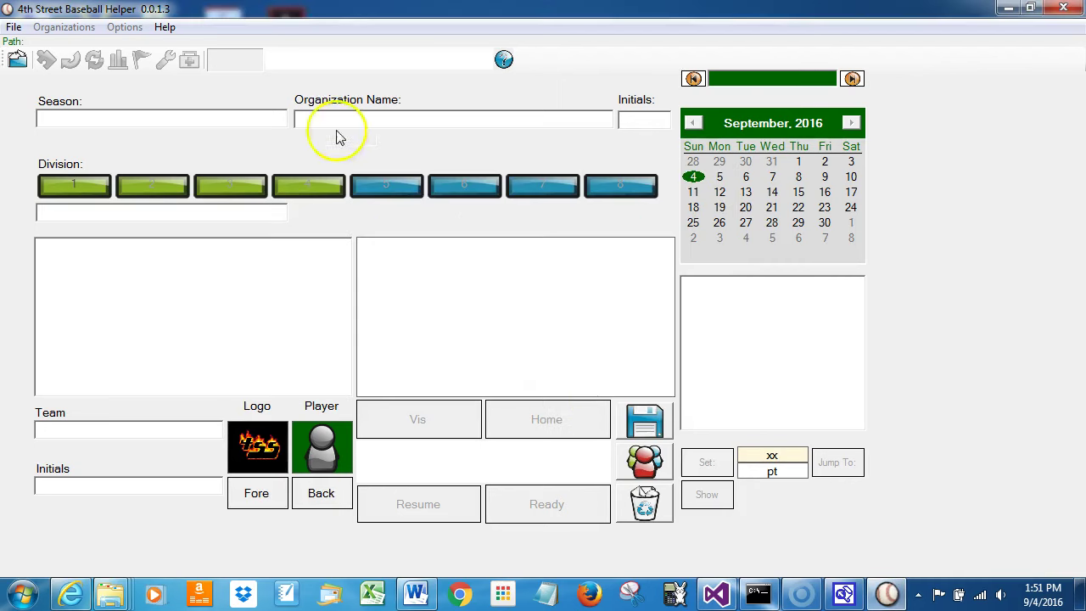
pyautogui.click(166, 28)
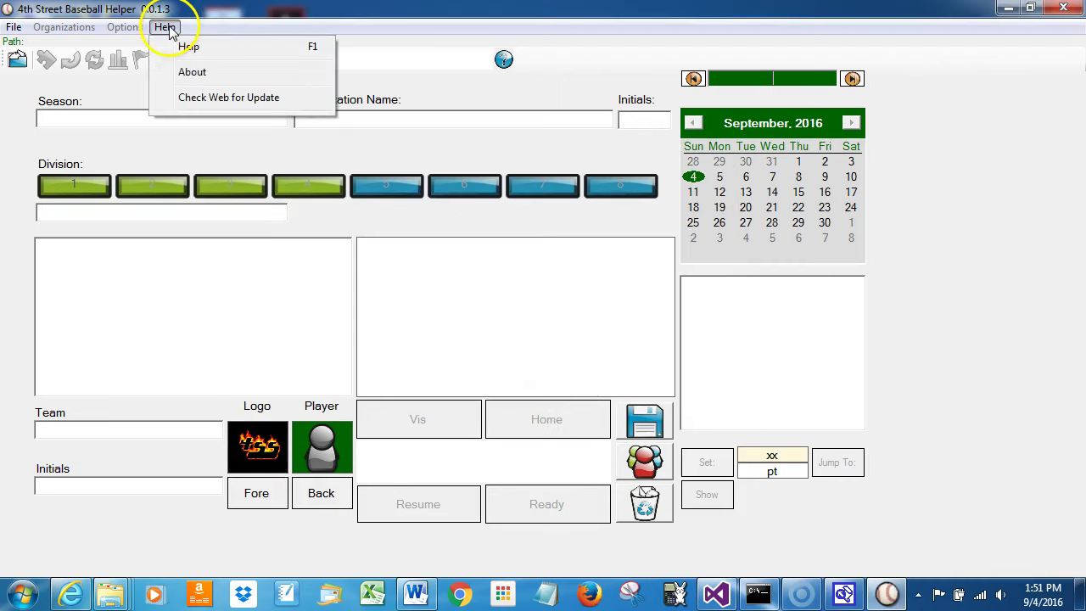
pyautogui.click(191, 73)
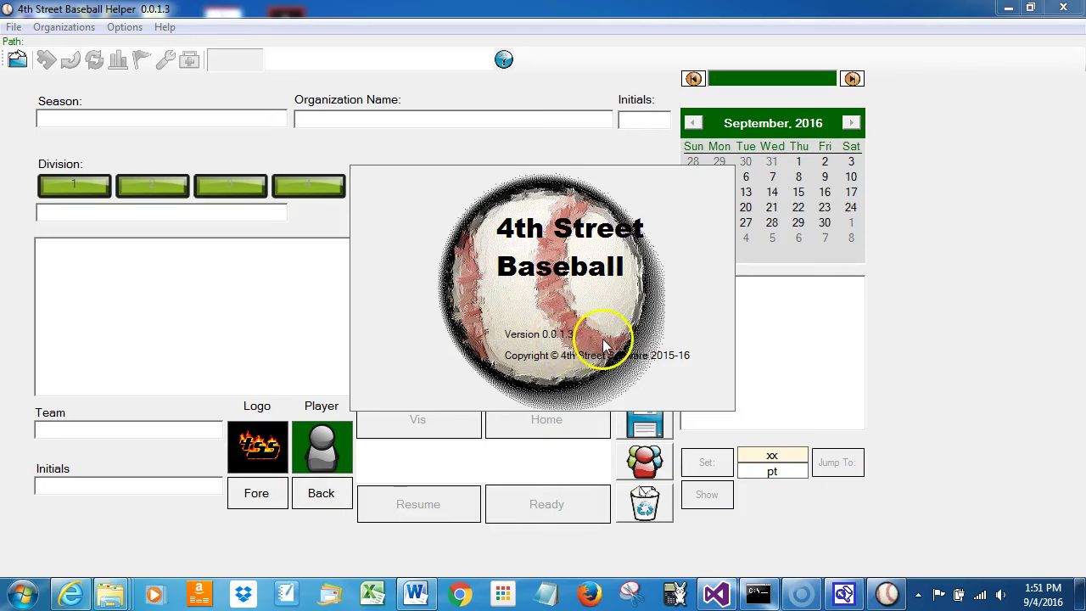
pyautogui.click(167, 27)
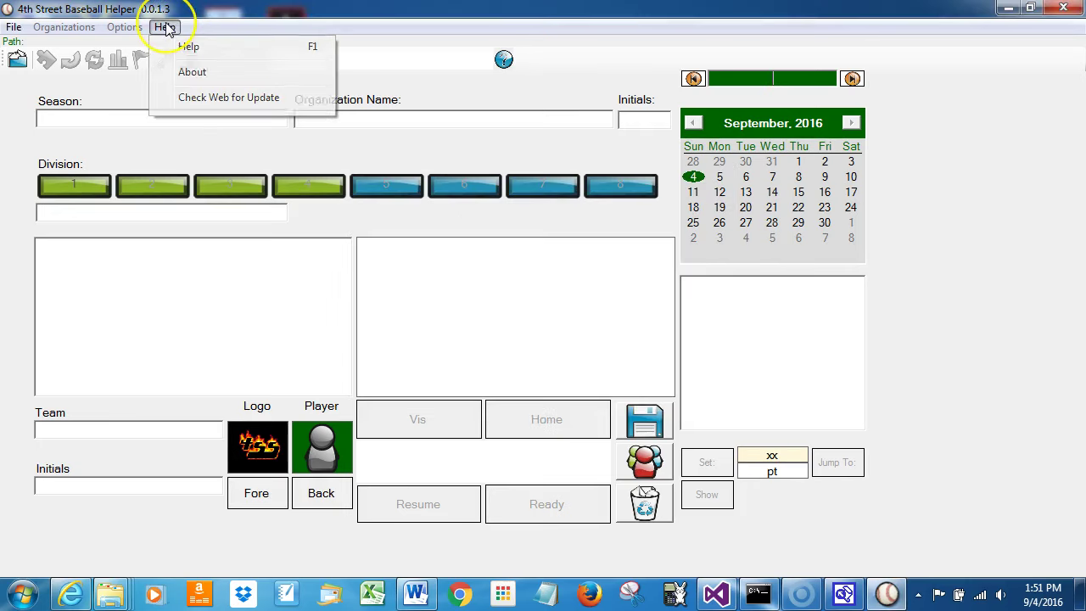
# - Run Check Web for Update and accept the BBHelper notice that a new version exists
pyautogui.click(298, 100)
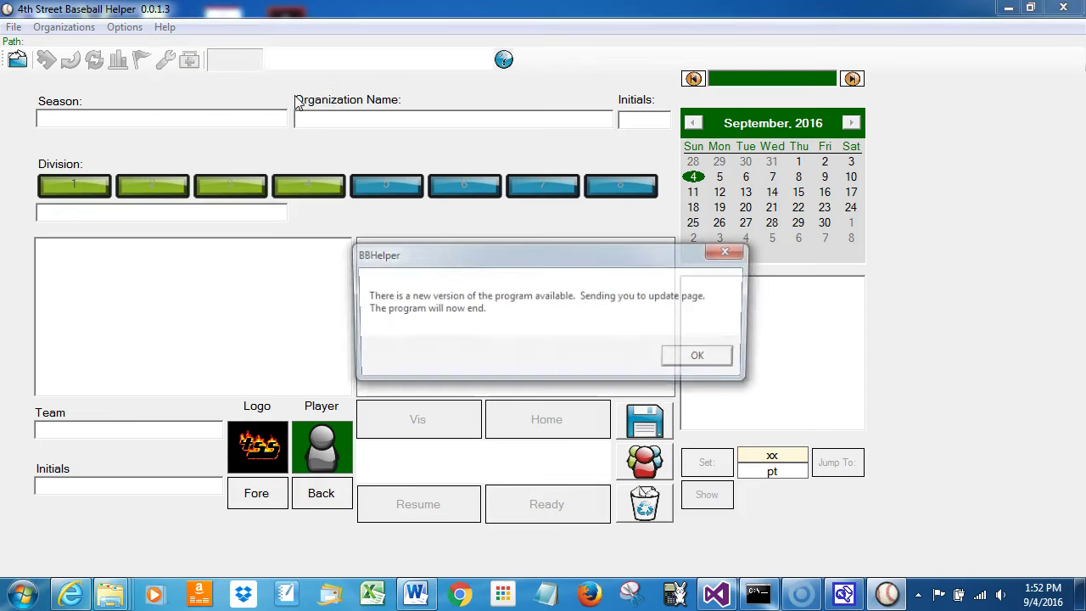
pyautogui.click(500, 339)
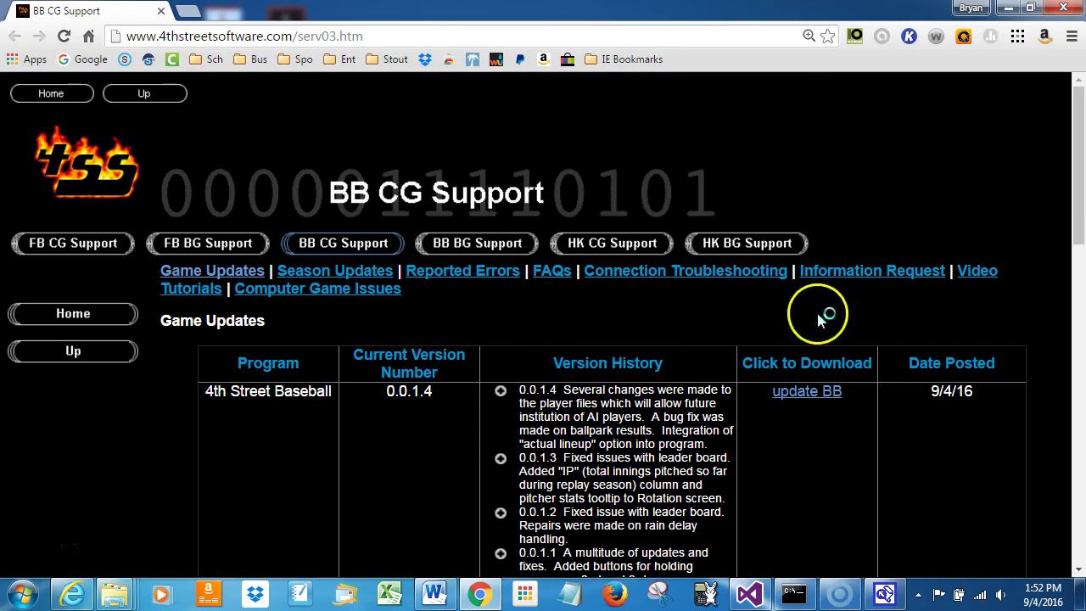
# - Bring the Game Updates table into view and review the 0.0.1.4 version history notes
pyautogui.scroll(-2, 655, 357)
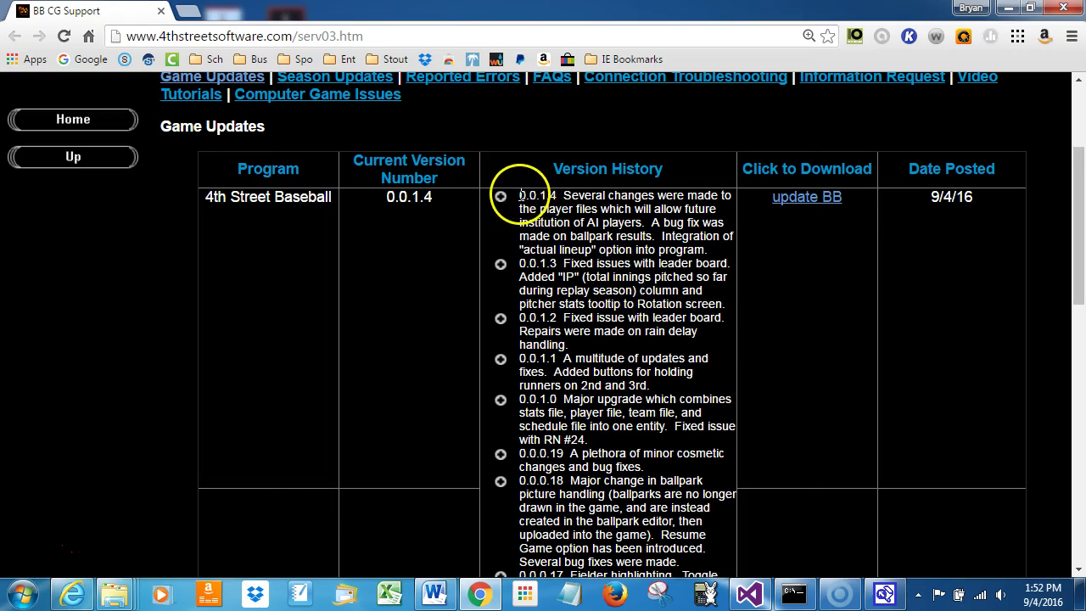
pyautogui.moveTo(520, 195); pyautogui.dragTo(704, 367)
pyautogui.click(651, 200)
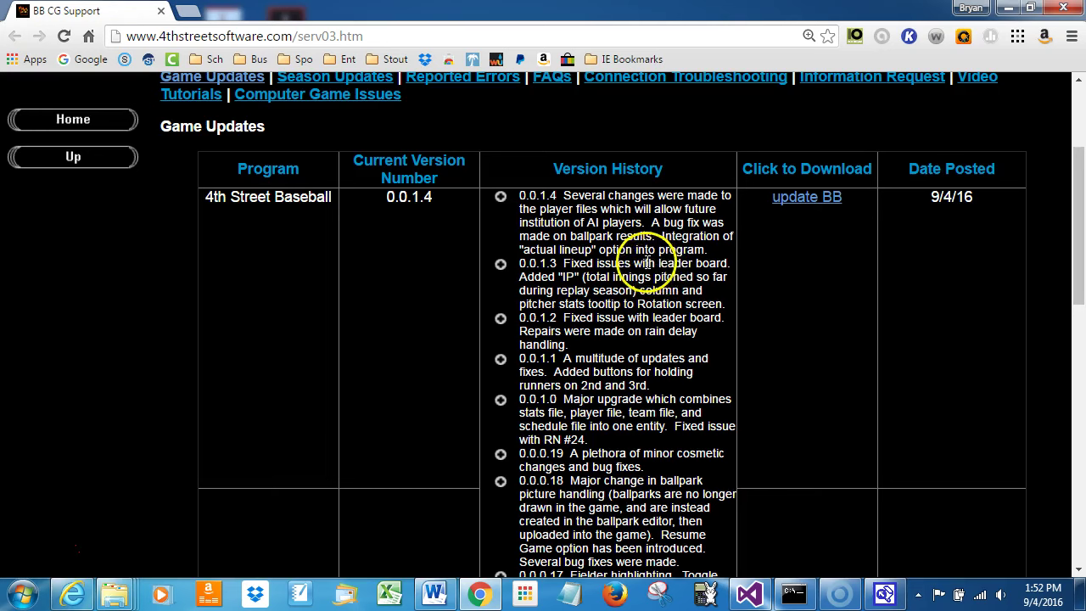
# - Download updateBB (6).exe via the update BB link and open it from the download shelf
pyautogui.click(813, 203)
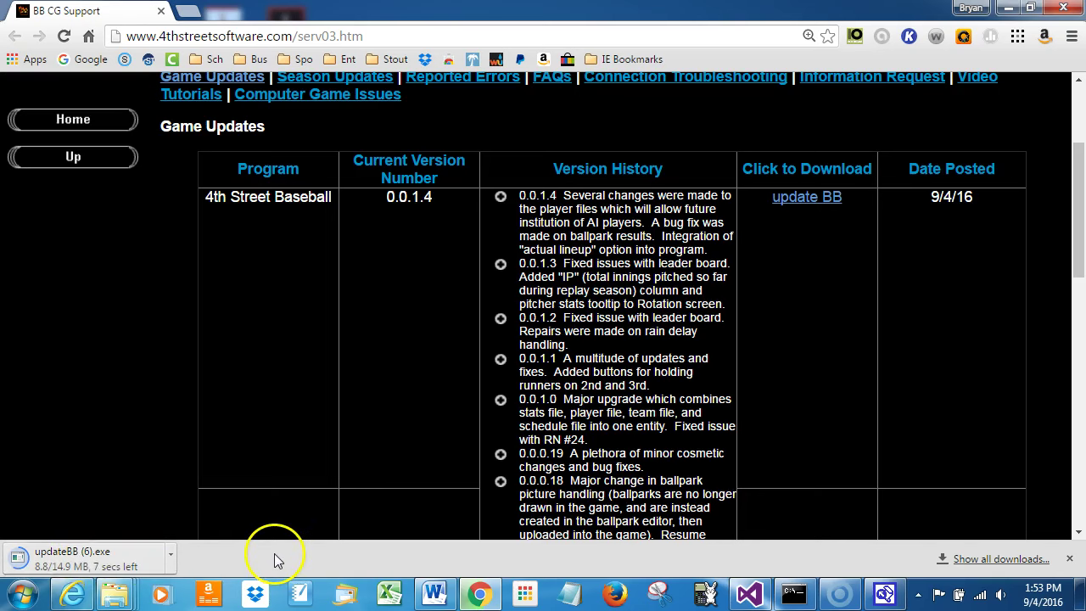
pyautogui.click(121, 556)
pyautogui.click(264, 560)
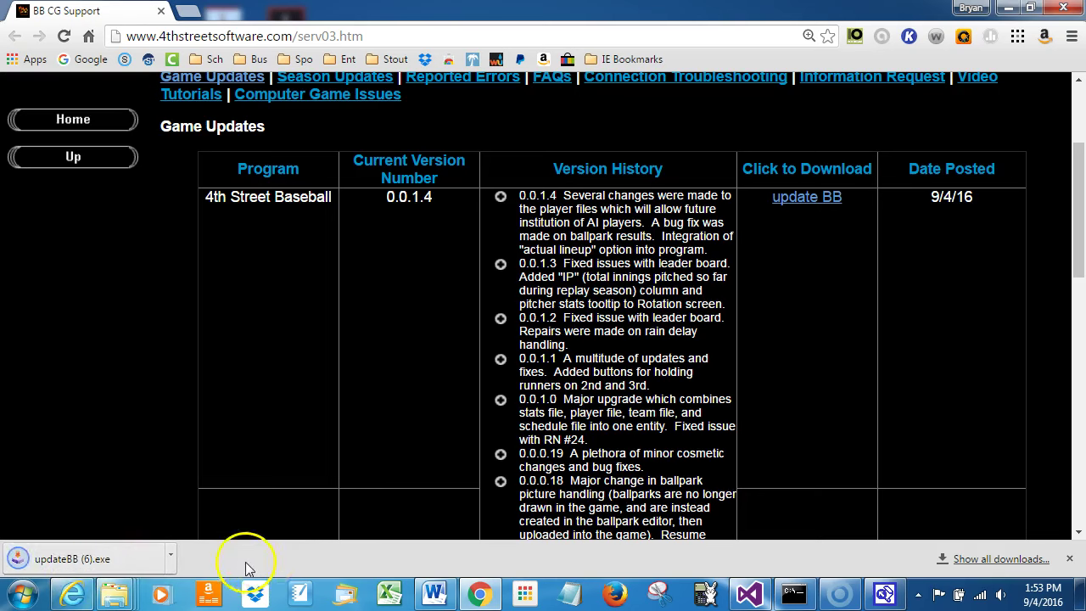
pyautogui.click(92, 562)
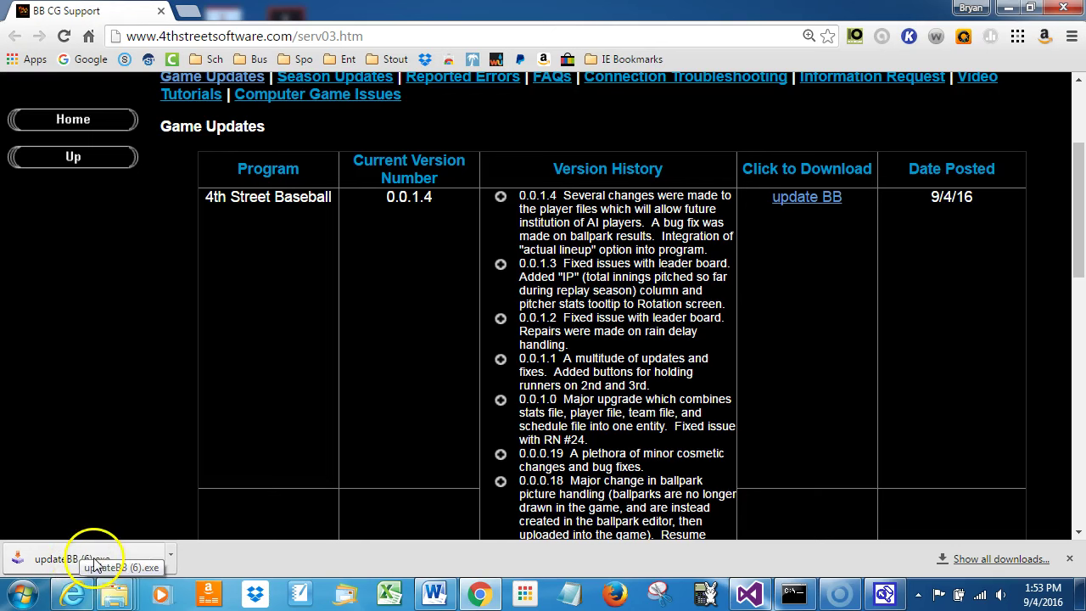
pyautogui.click(91, 562)
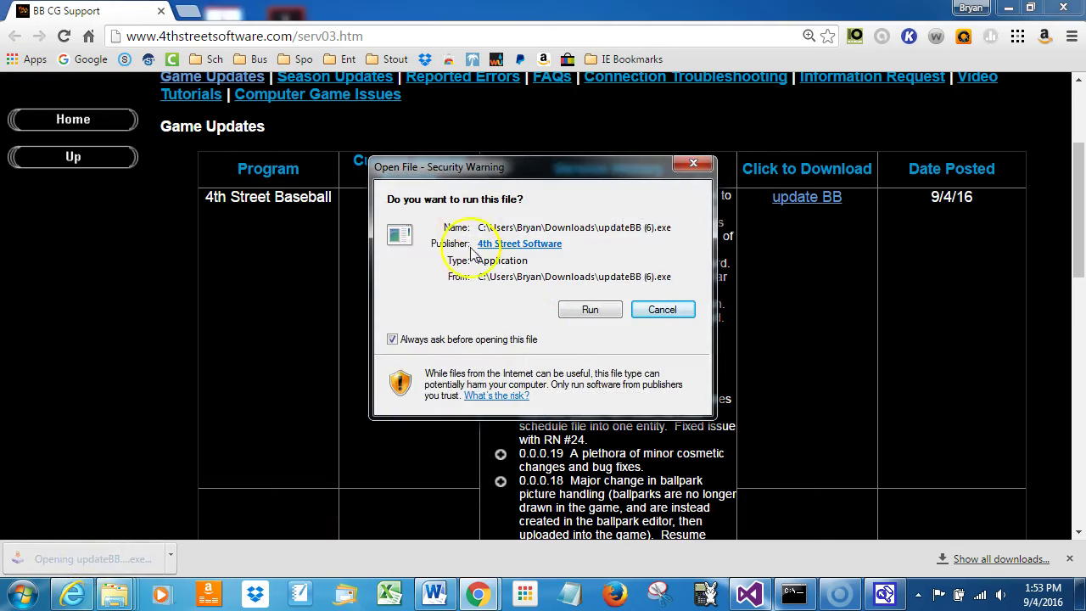
# - Run the installer and install update 0.0.1.4 into the default program folder
pyautogui.click(589, 310)
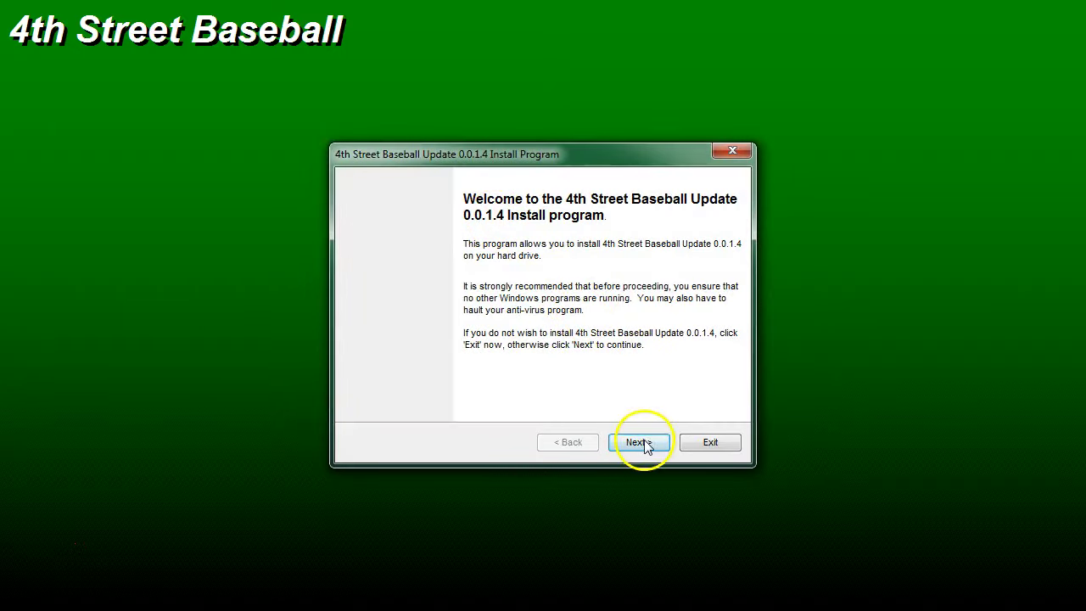
pyautogui.click(643, 444)
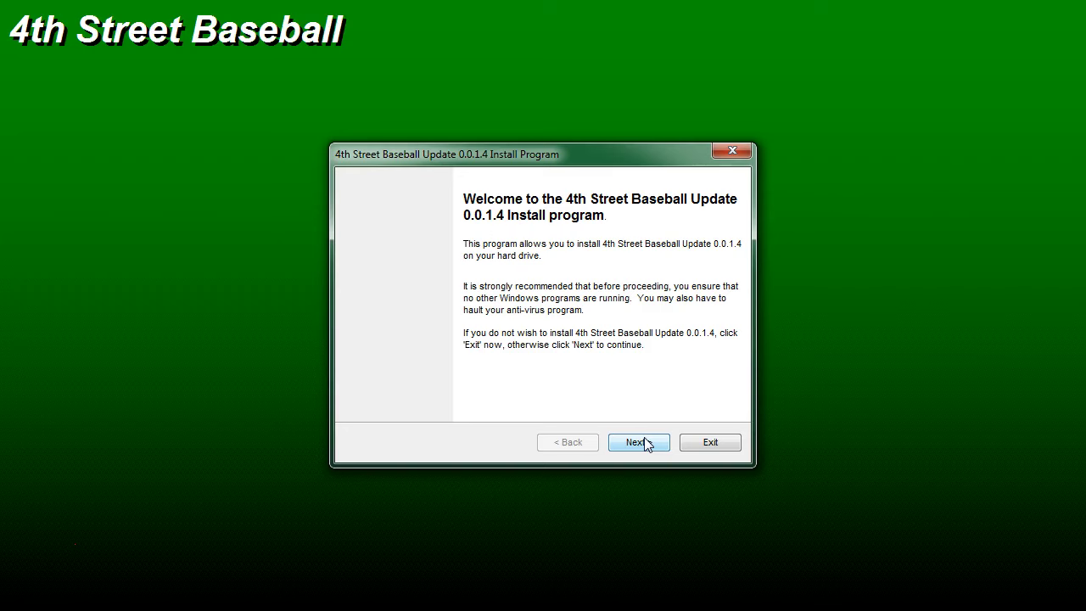
pyautogui.click(642, 446)
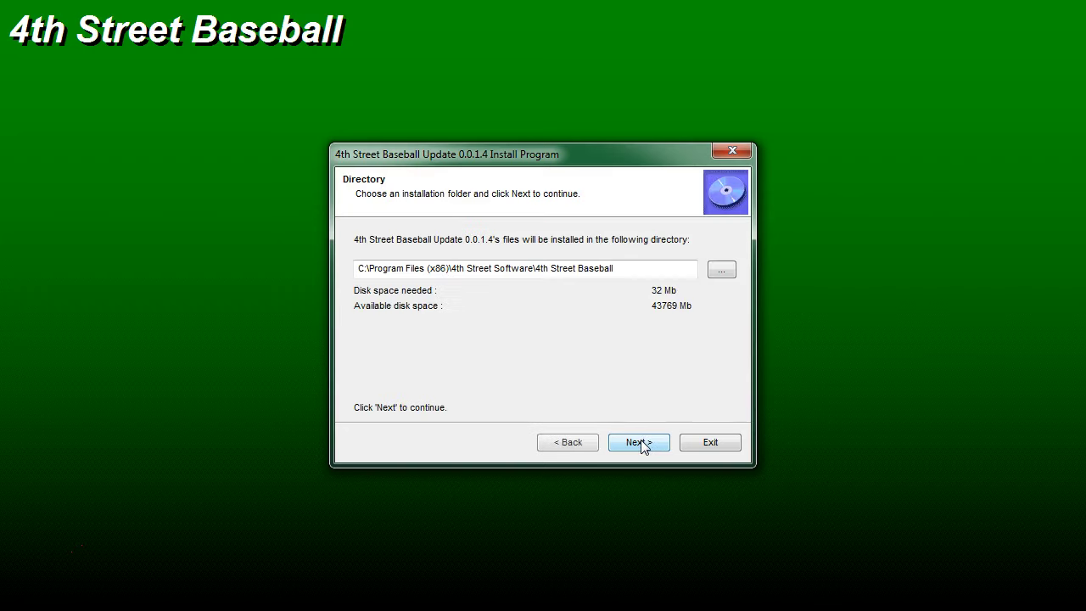
pyautogui.click(642, 446)
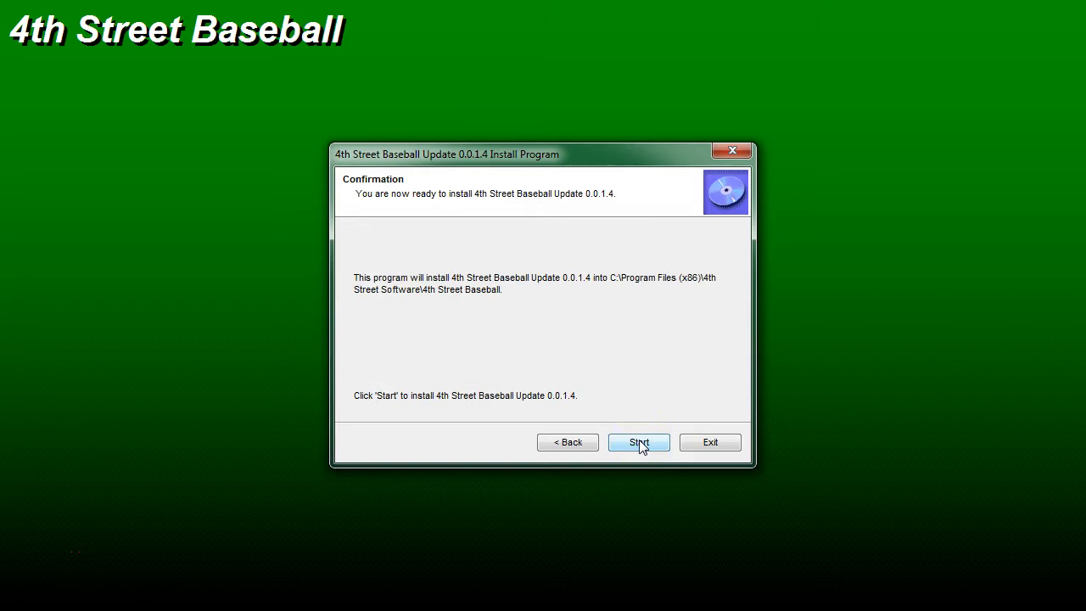
pyautogui.click(640, 442)
pyautogui.click(609, 391)
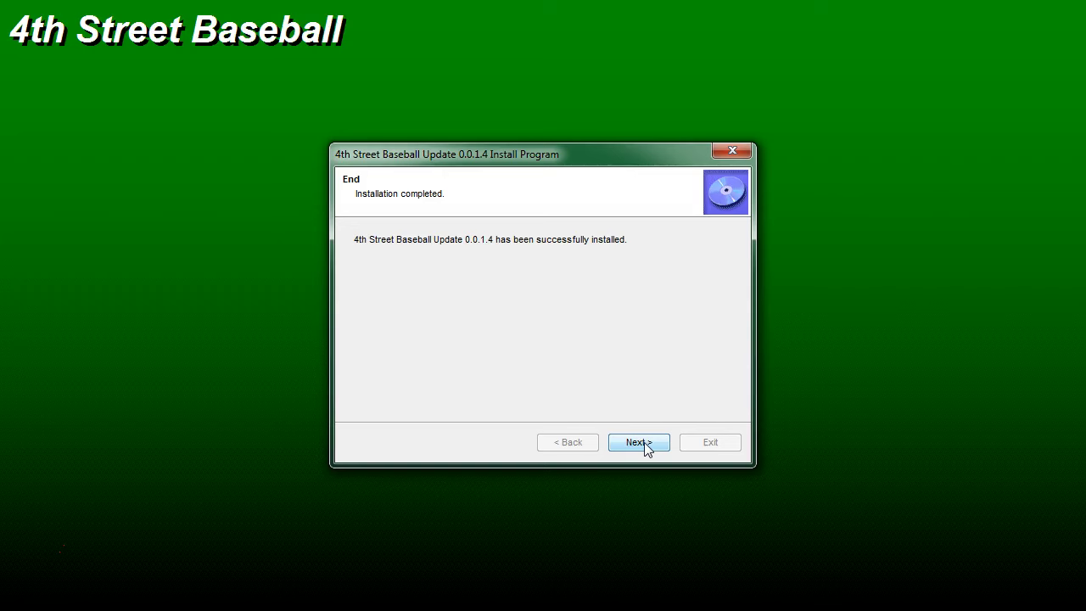
# - Move past the End page and exit the installer from the Clickteam info page
pyautogui.click(645, 448)
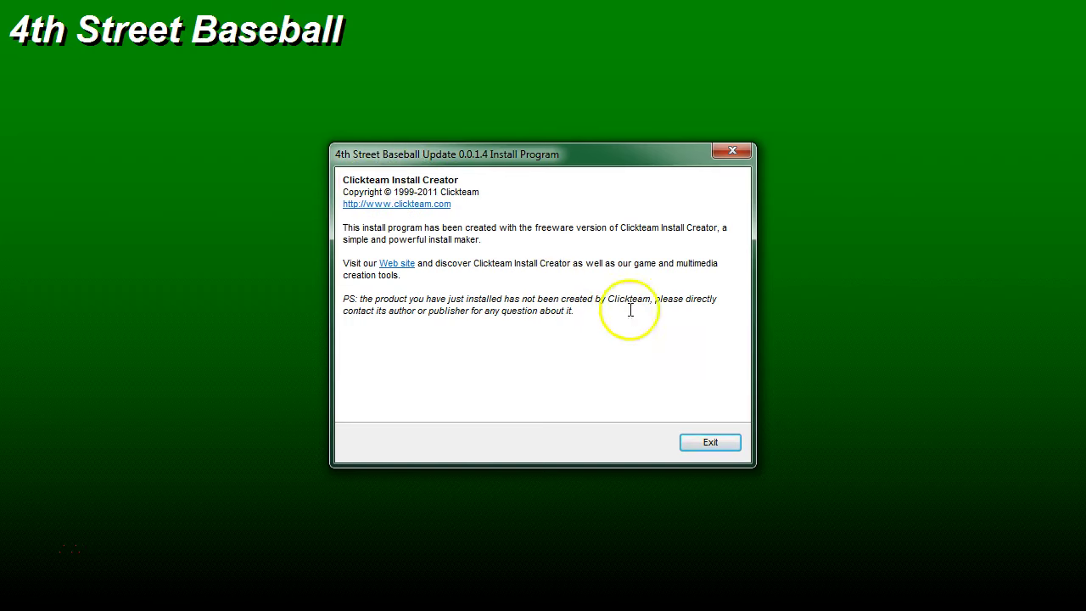
pyautogui.click(711, 444)
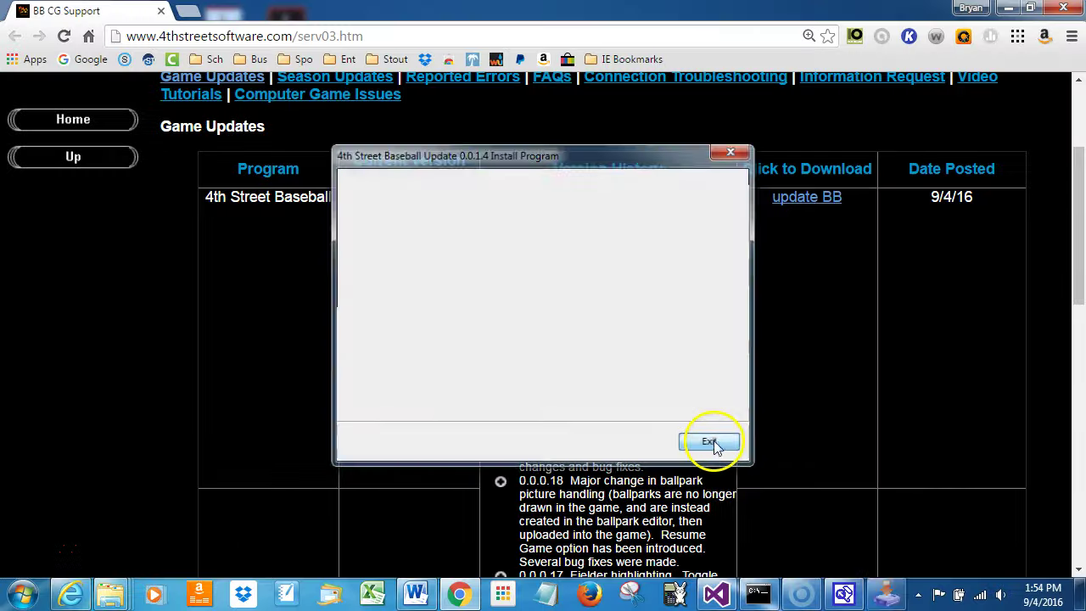
# - Minimize Chrome, relaunch 4th Street Baseball from All Programs, and approve the permission prompt
pyautogui.click(1008, 8)
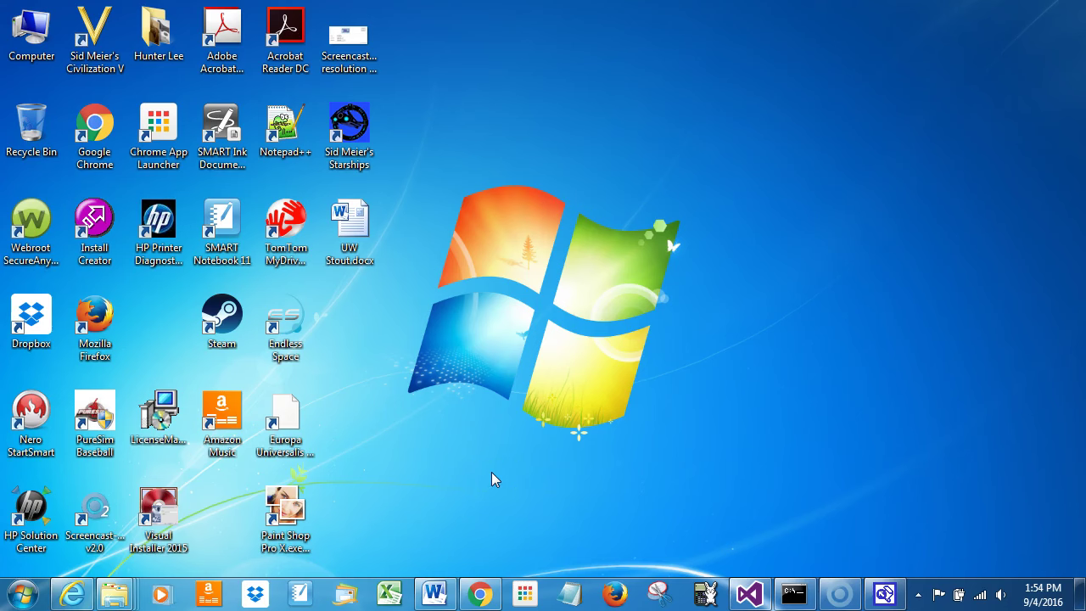
pyautogui.click(22, 599)
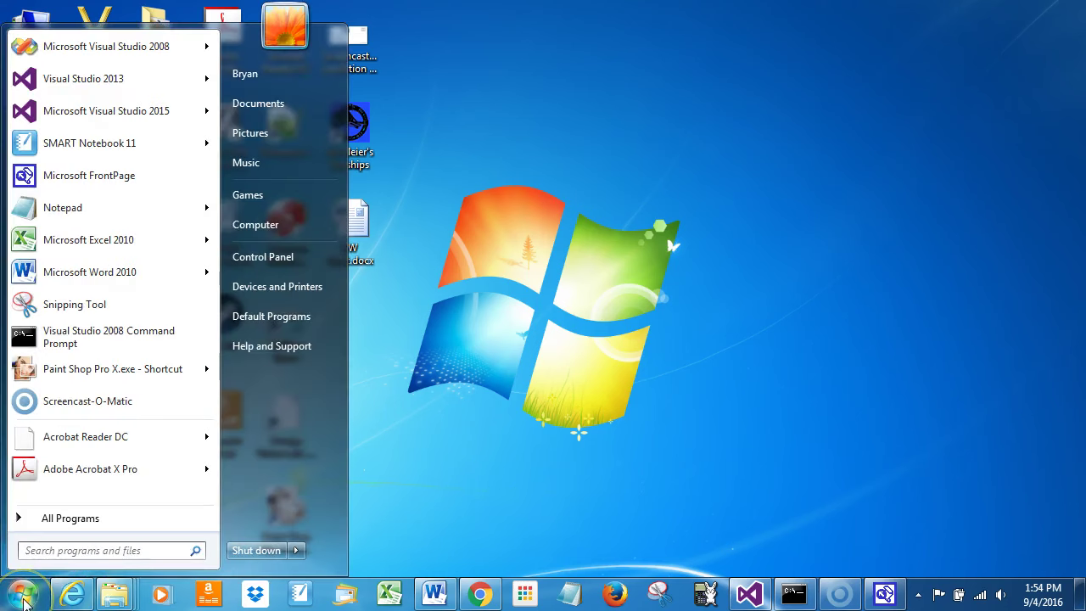
pyautogui.click(112, 519)
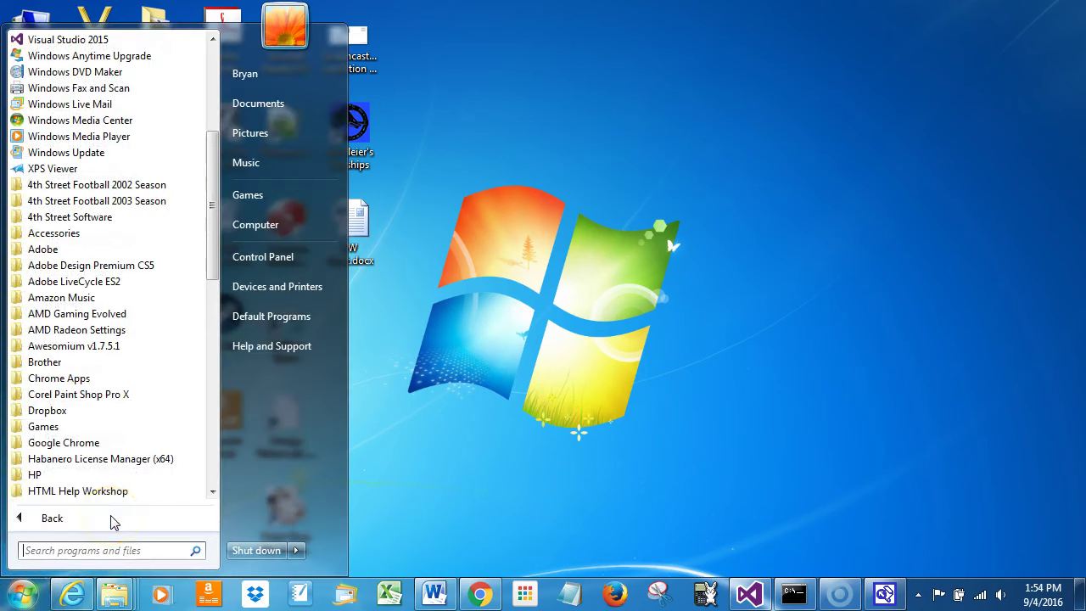
pyautogui.click(109, 218)
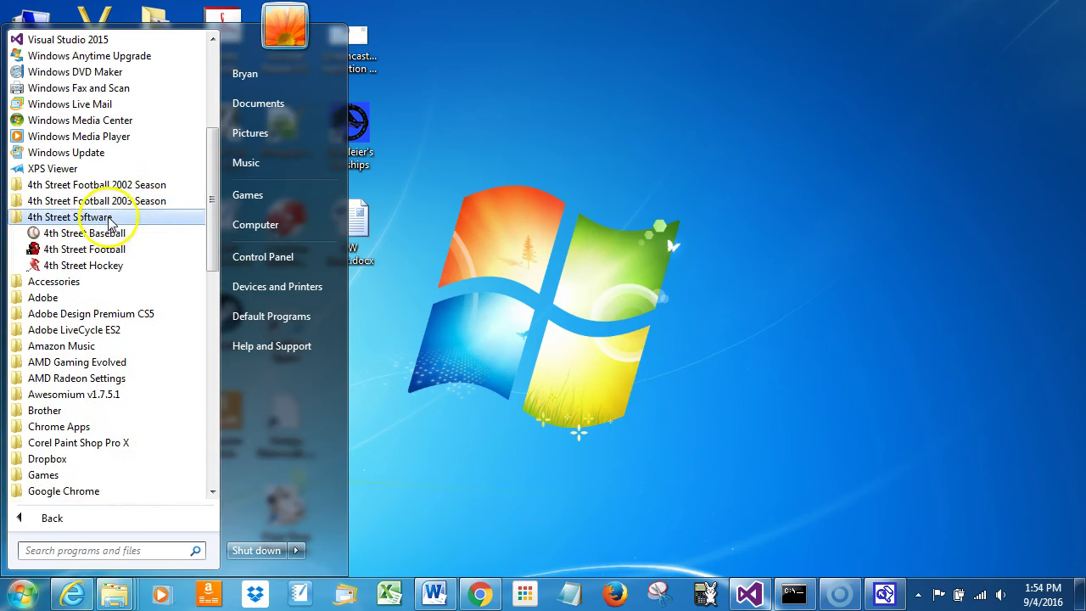
pyautogui.click(146, 239)
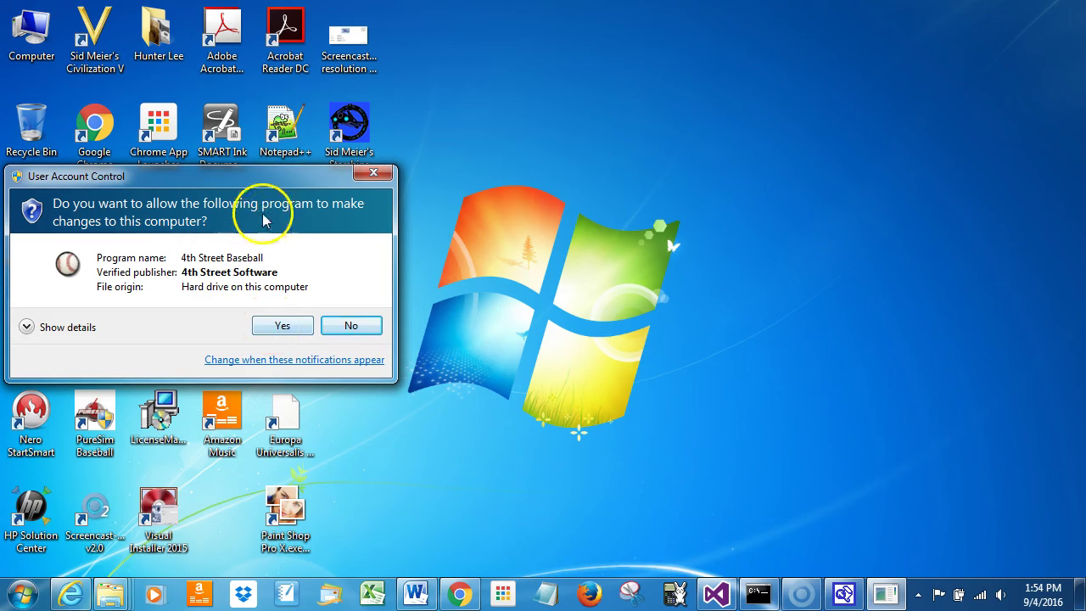
pyautogui.moveTo(254, 185); pyautogui.dragTo(535, 191)
pyautogui.click(560, 310)
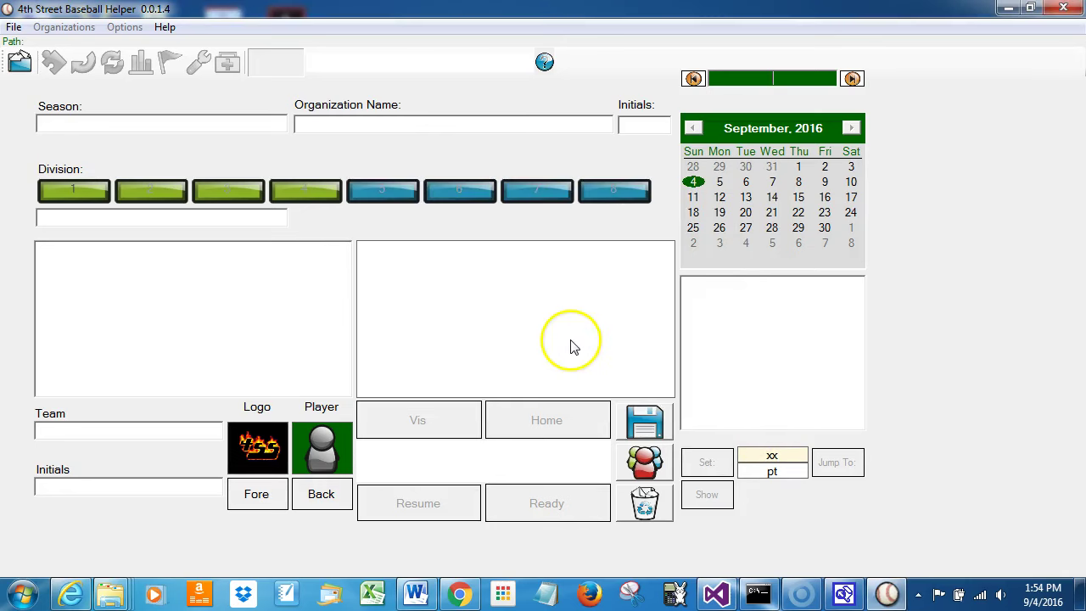
# - Check the web for updates, allow internet access always in Webroot, and dismiss the up-to-date notice
pyautogui.click(168, 28)
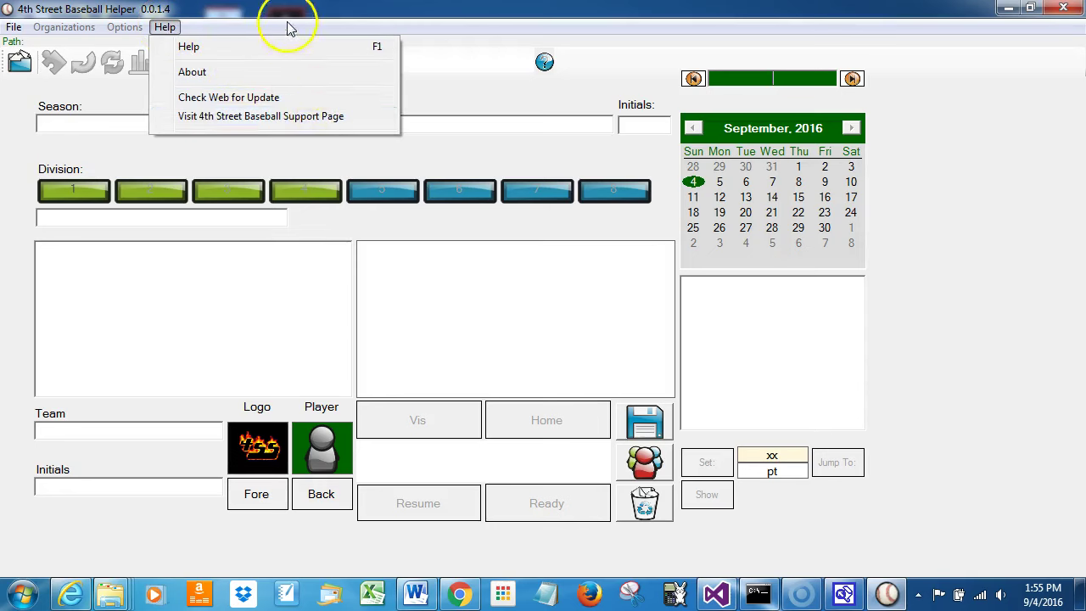
pyautogui.click(296, 102)
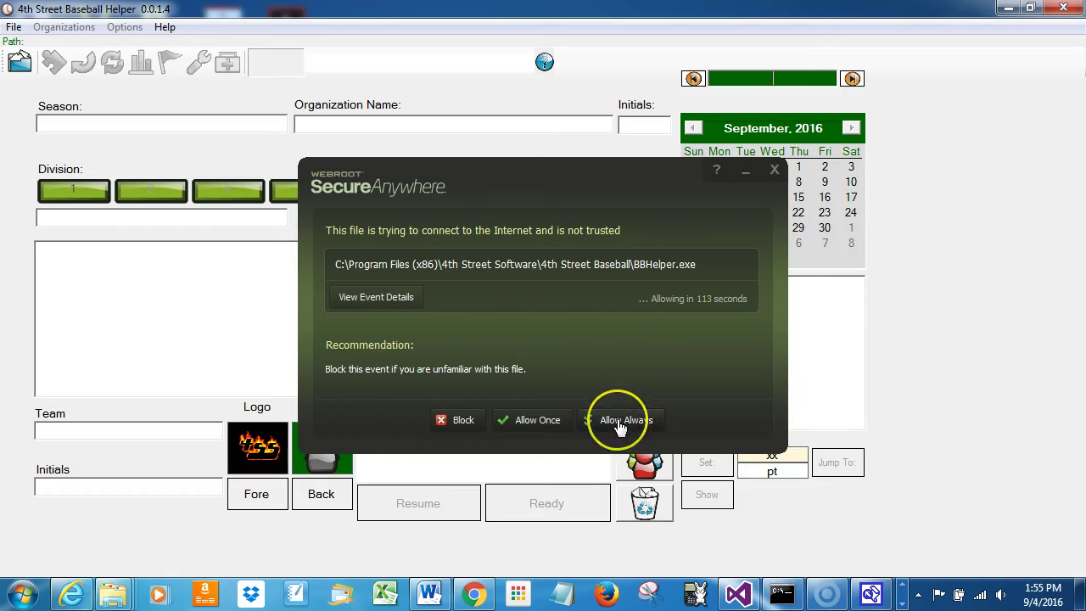
pyautogui.click(620, 421)
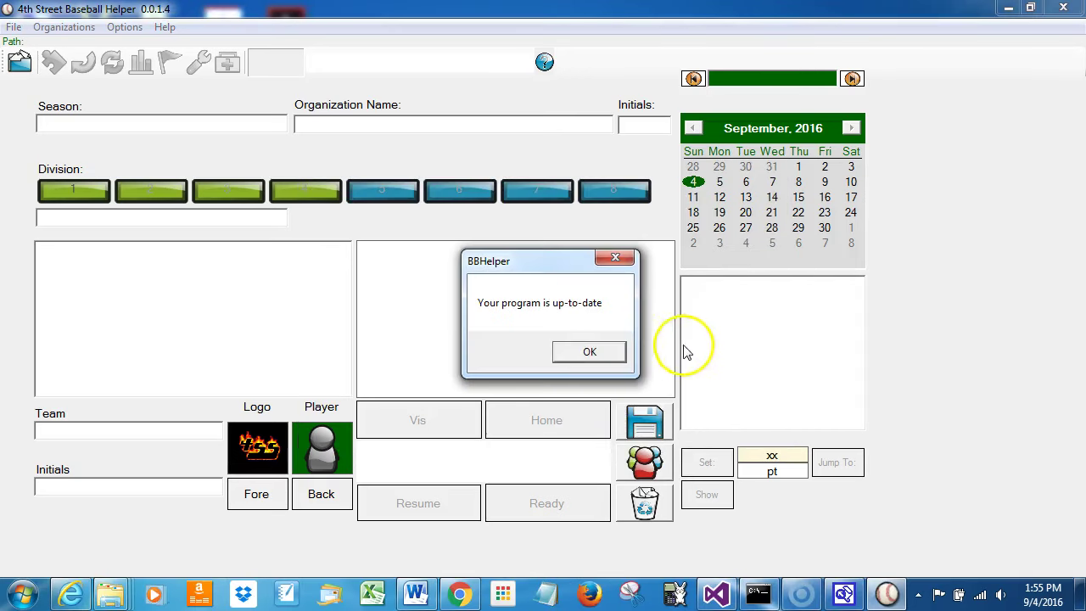
pyautogui.click(589, 354)
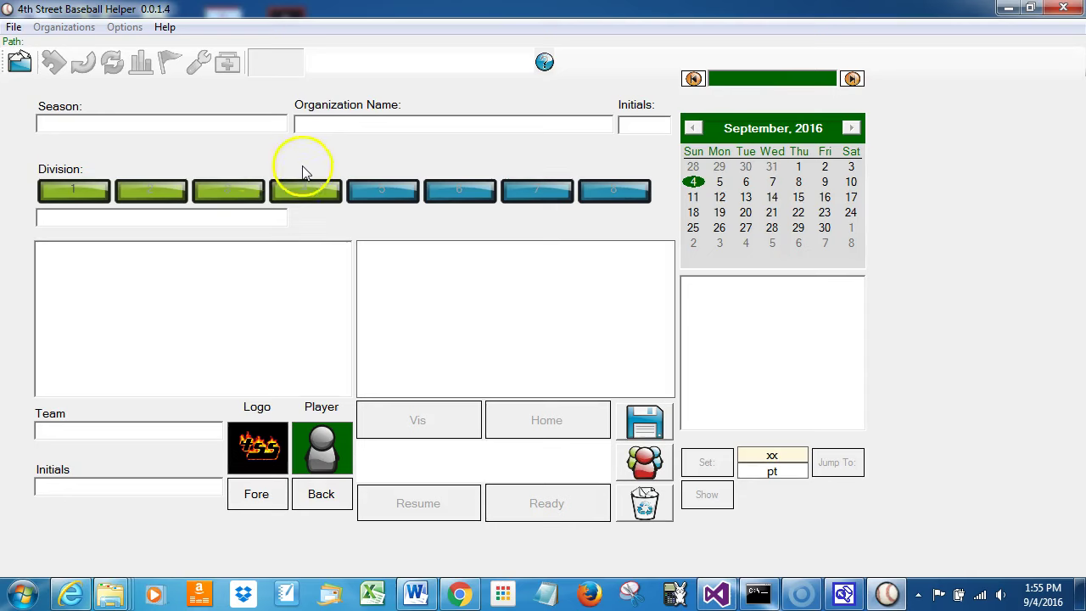
# - Choose Visit 4th Street Baseball Support Page from the Help menu
pyautogui.click(164, 28)
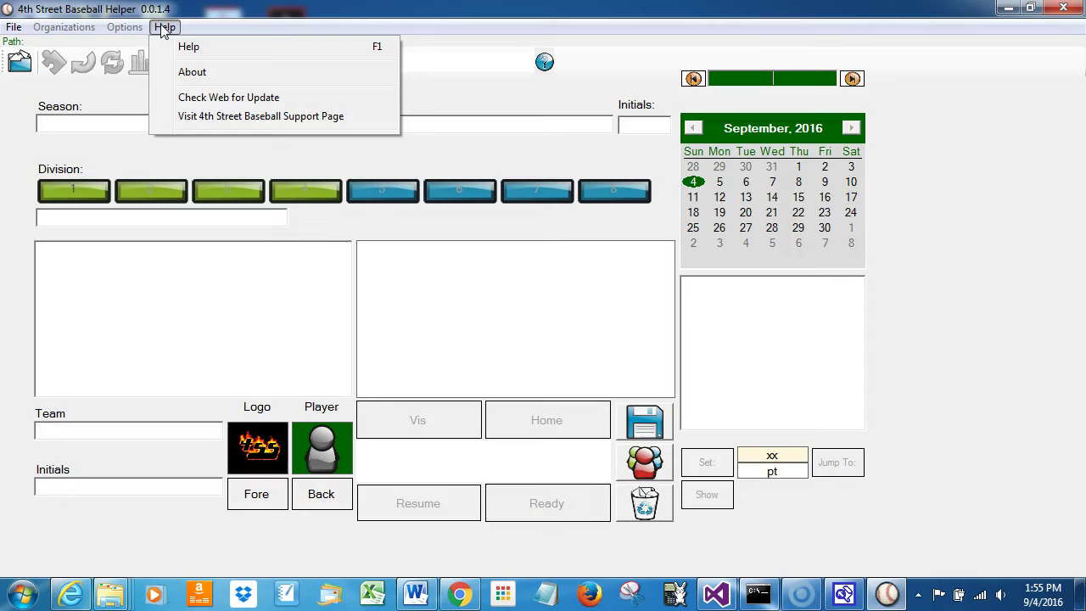
pyautogui.click(189, 8)
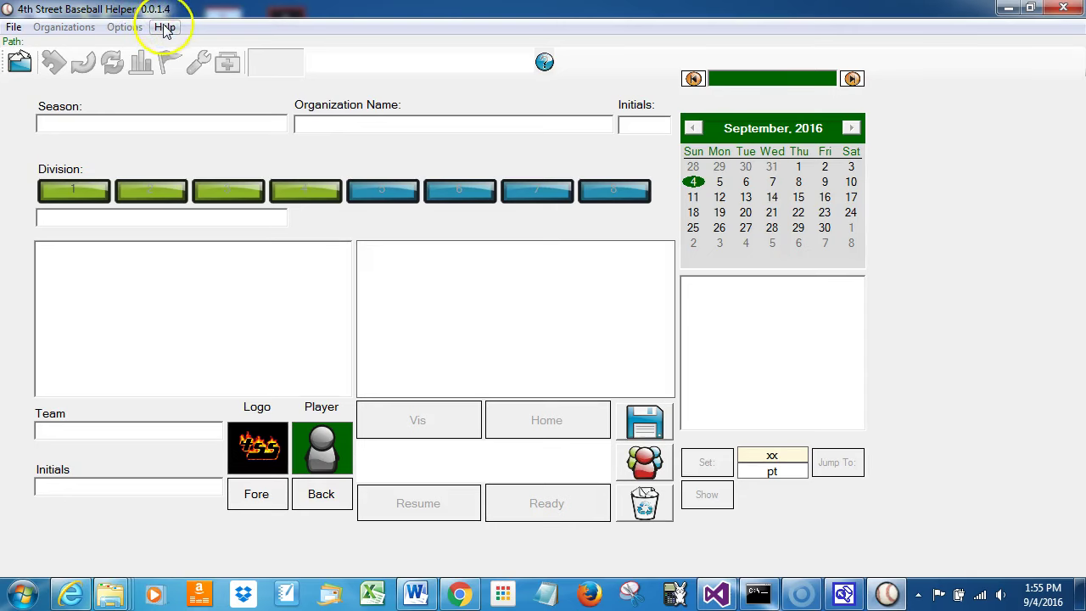
pyautogui.click(165, 28)
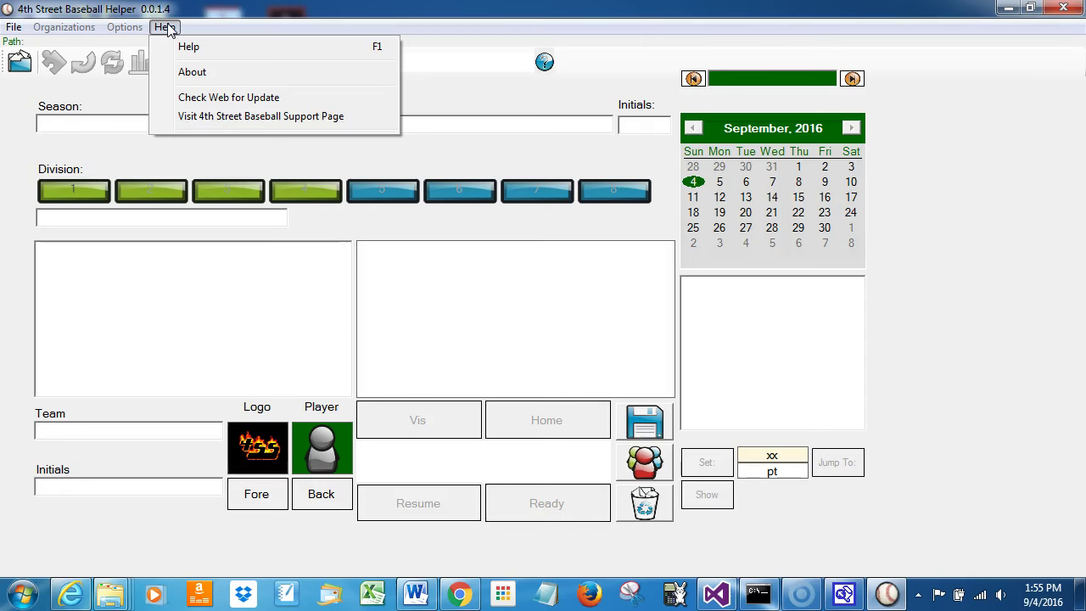
pyautogui.click(365, 118)
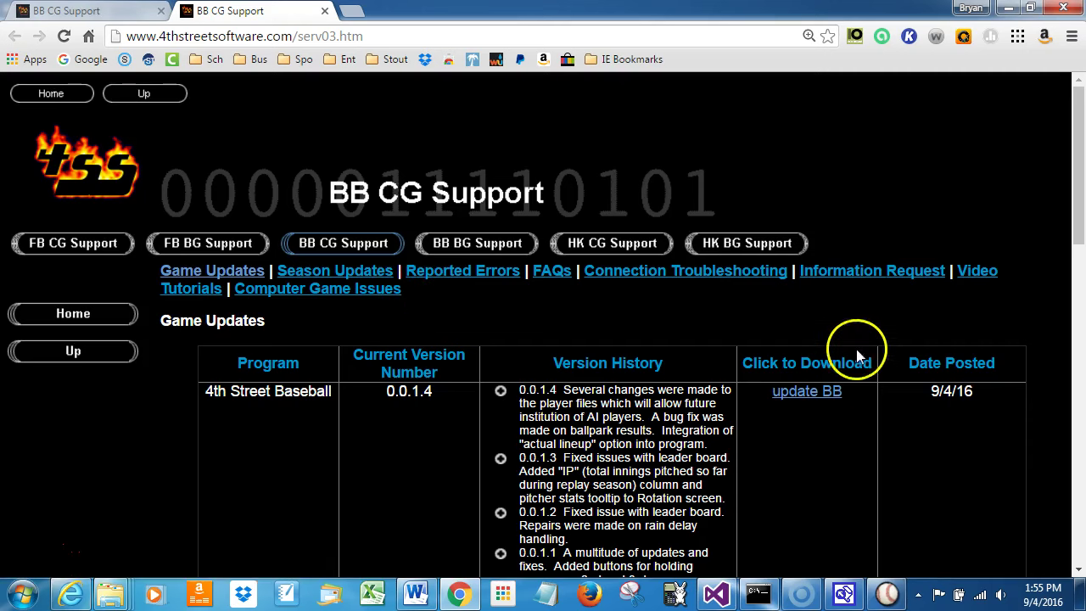
# - Check the support page showing version 0.0.1.4, exit Baseball Helper through File > Exit, and close Chrome
pyautogui.scroll(-3, 856, 339)
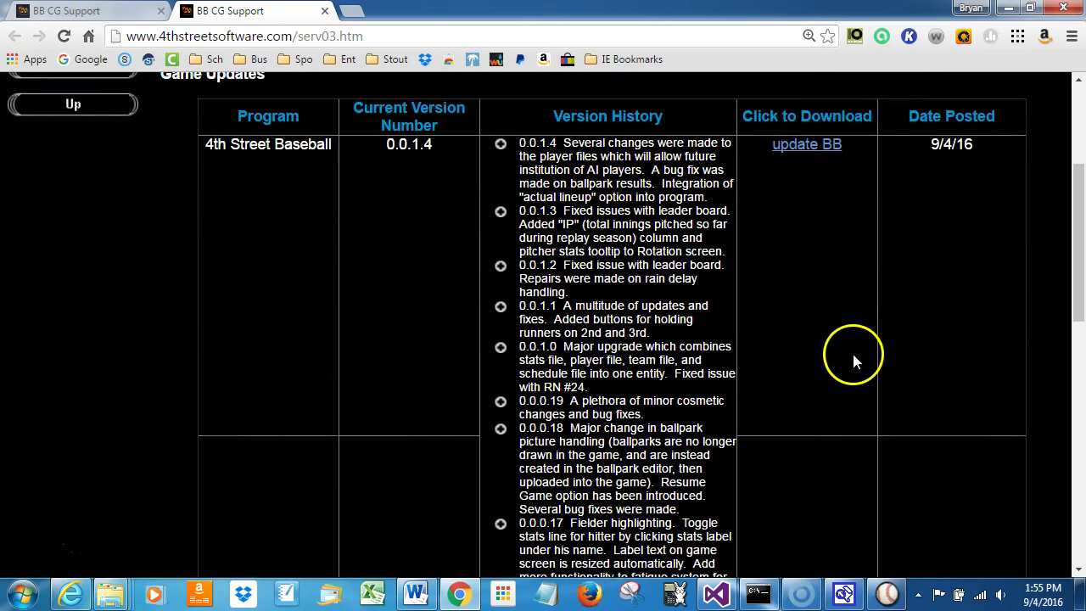
pyautogui.scroll(1, 851, 351)
pyautogui.click(889, 592)
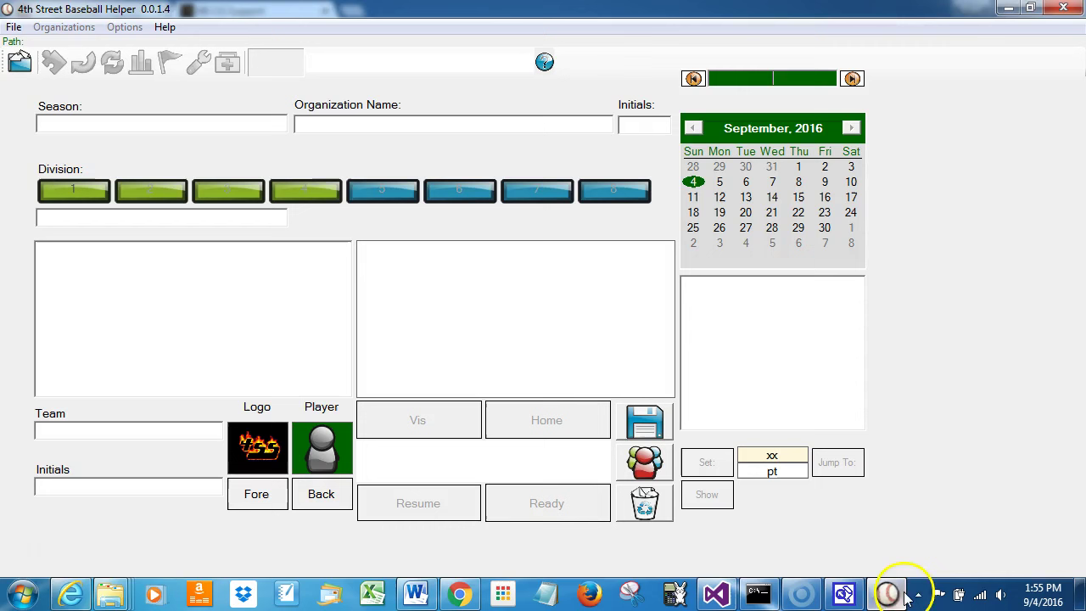
pyautogui.click(13, 26)
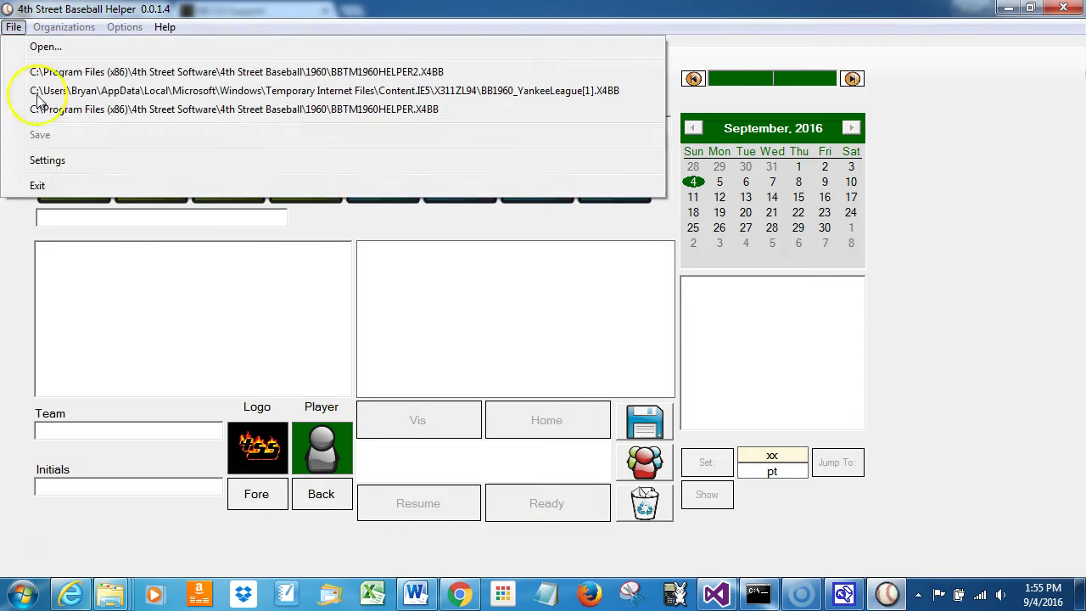
pyautogui.click(49, 191)
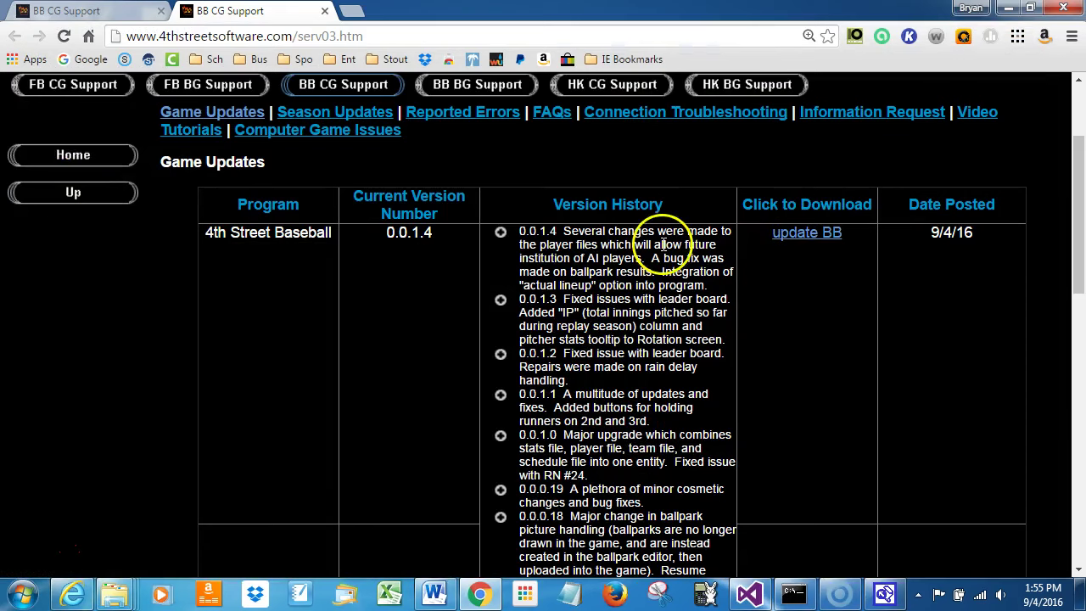
pyautogui.click(1067, 10)
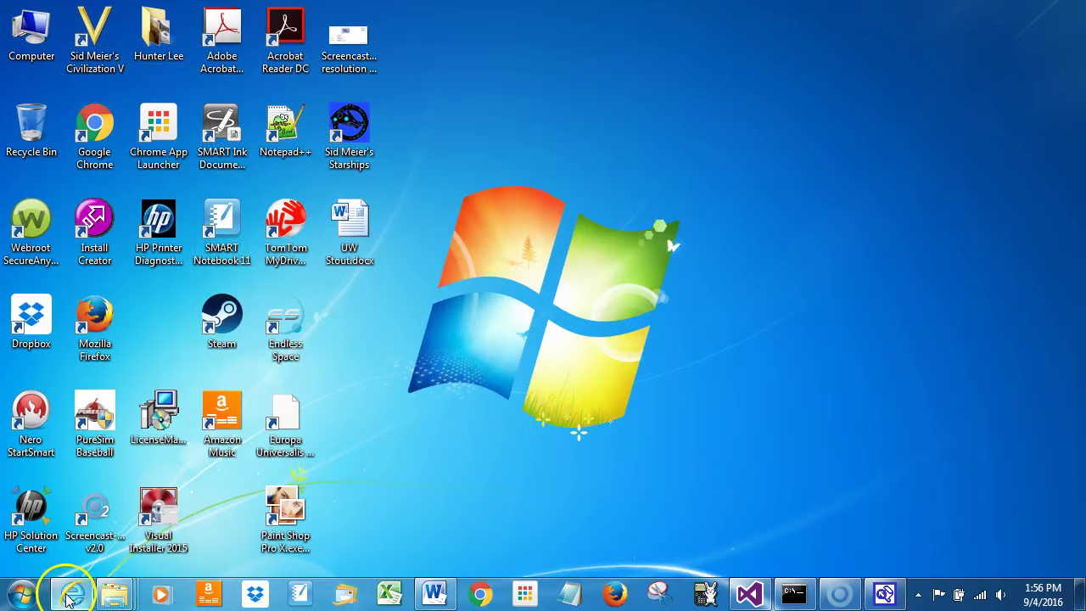
pyautogui.click(223, 565)
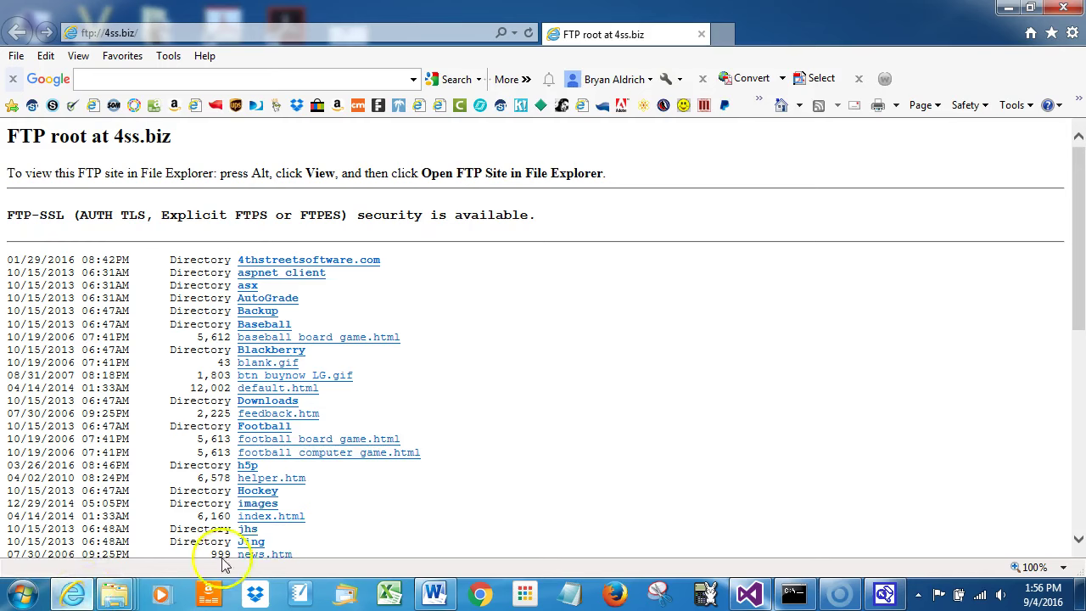
pyautogui.click(720, 34)
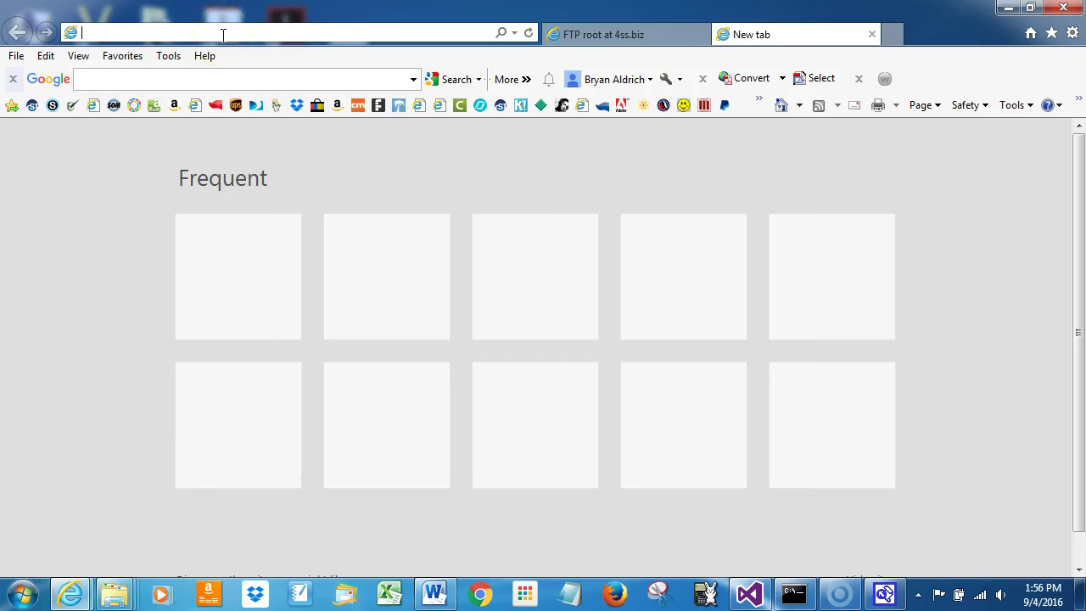
pyautogui.write('www.4thst')
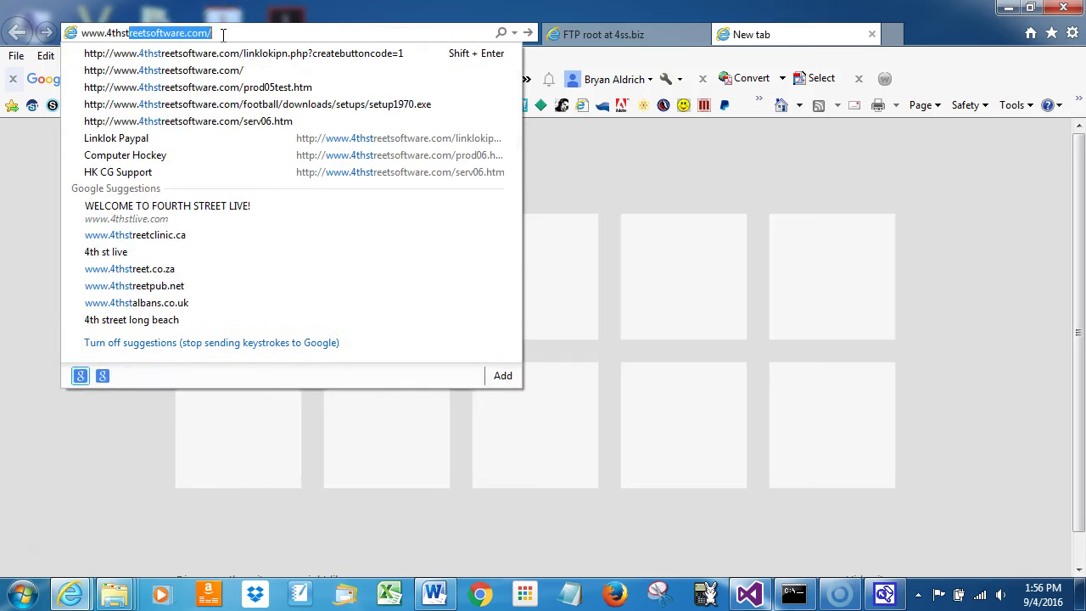
pyautogui.write('r')
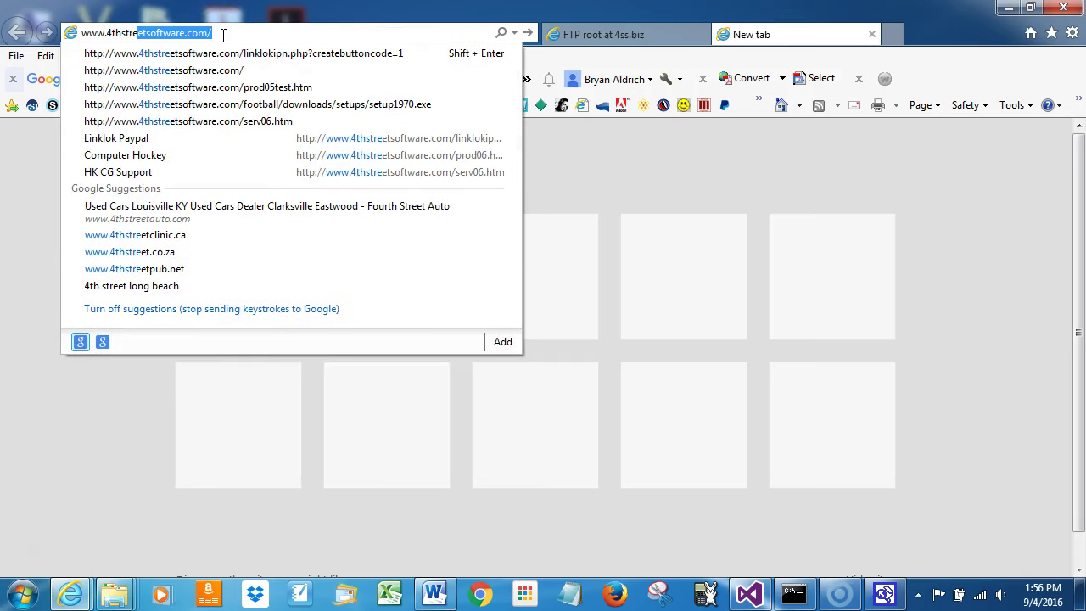
pyautogui.write('e')
pyautogui.press('Return')
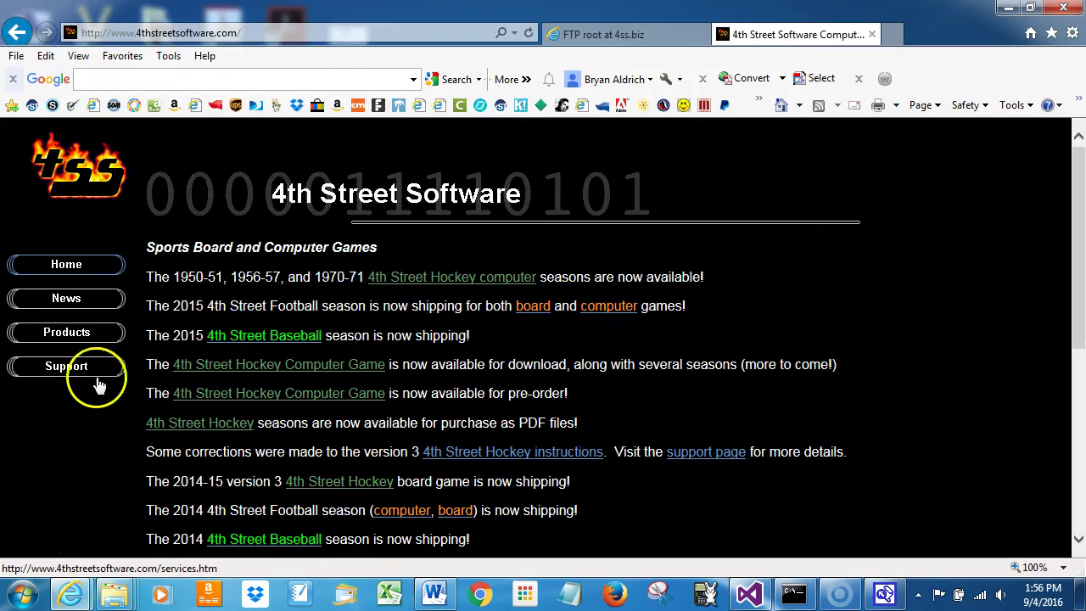
# - Go to Support > Computer Baseball Game Support to view version 0.0.1.4, then close all tabs
pyautogui.click(77, 367)
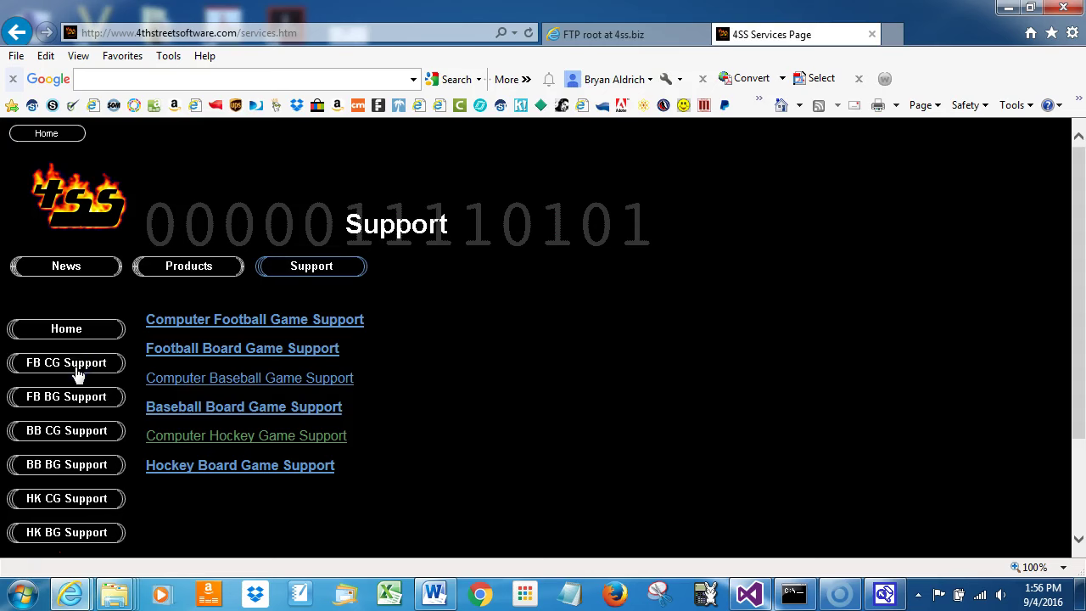
pyautogui.click(246, 381)
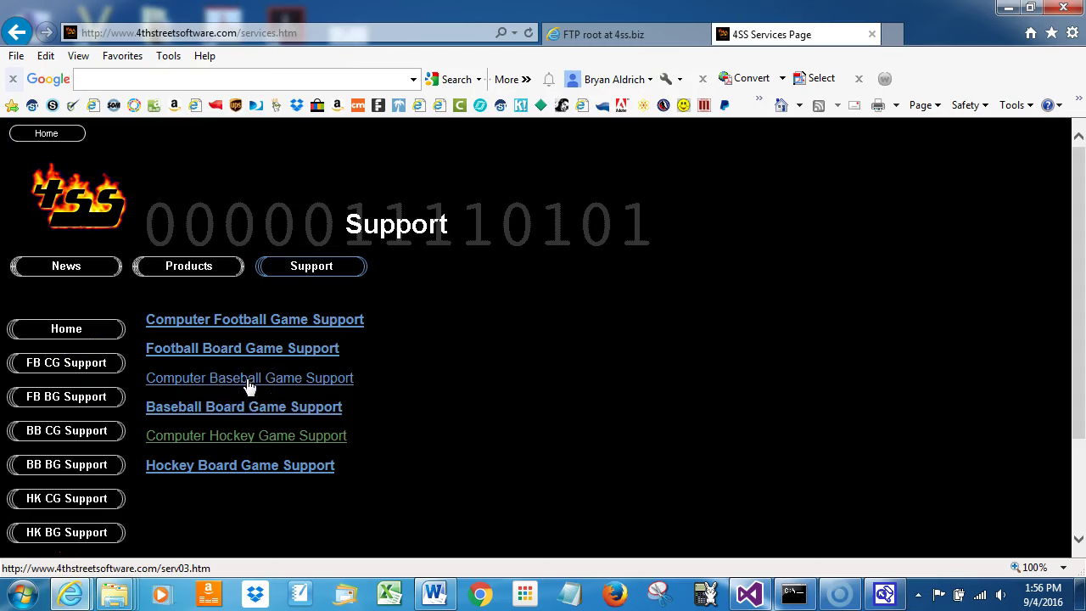
pyautogui.click(543, 383)
pyautogui.scroll(-1, 562, 398)
pyautogui.scroll(-3, 562, 399)
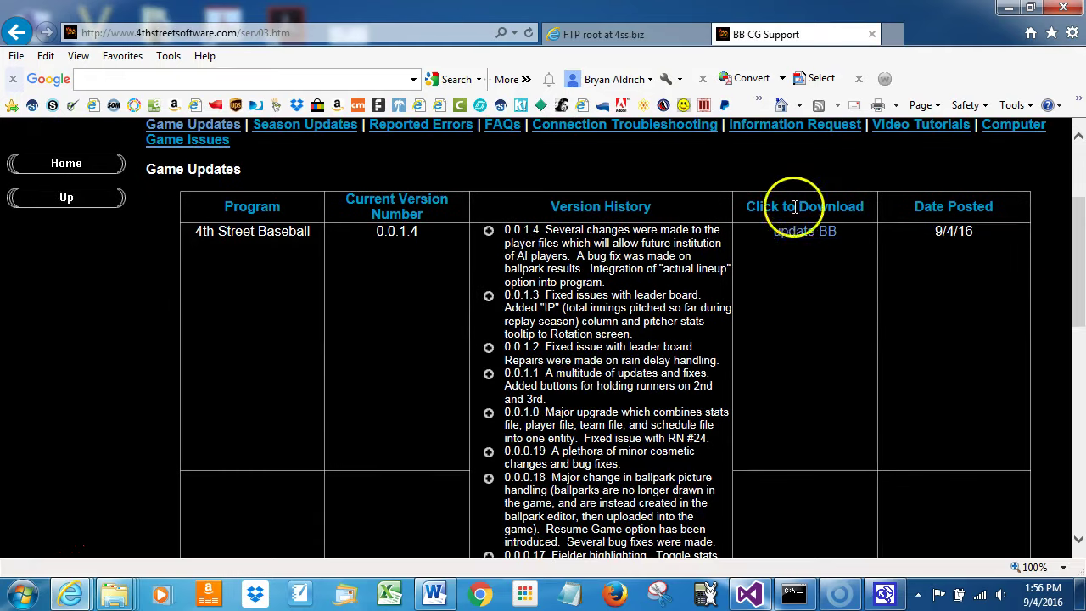
pyautogui.click(1063, 6)
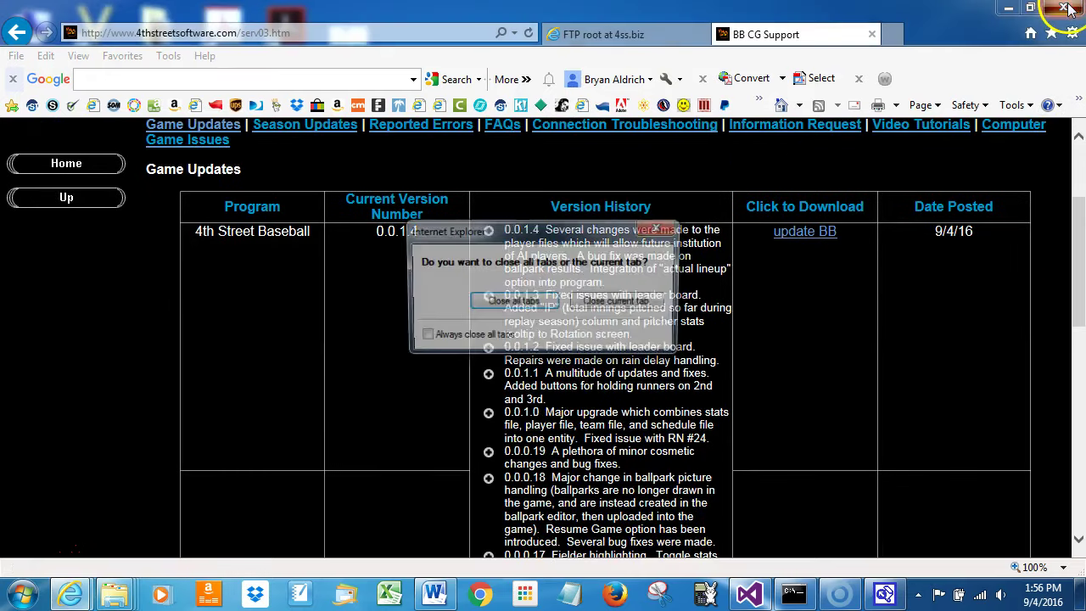
pyautogui.click(514, 301)
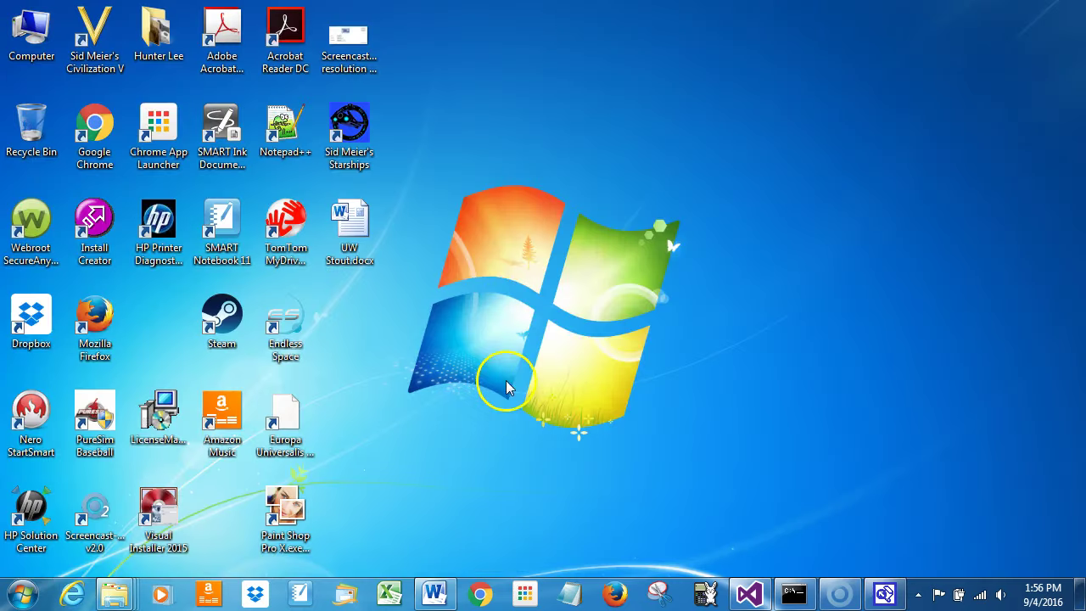